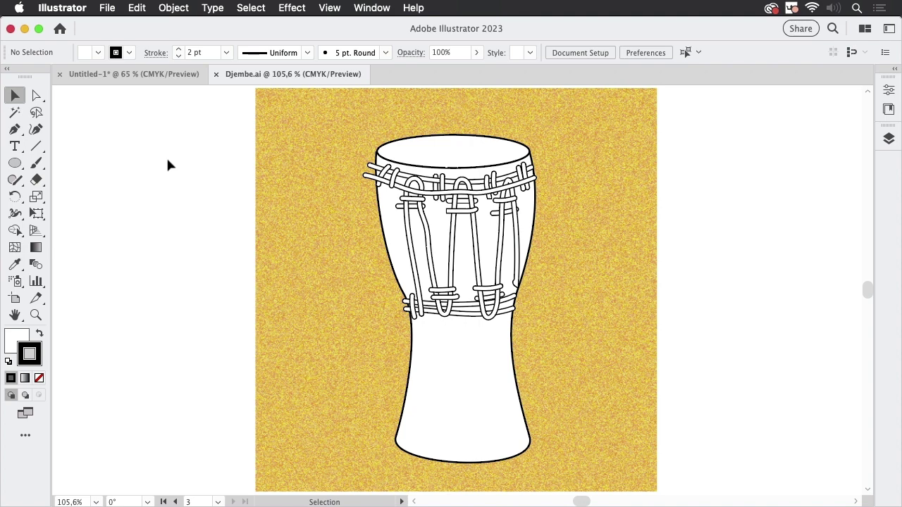
# Step: Select the whole djembe drum and hide it with Object > Hide > Selection
pyautogui.moveTo(547, 207); pyautogui.dragTo(498, 214)
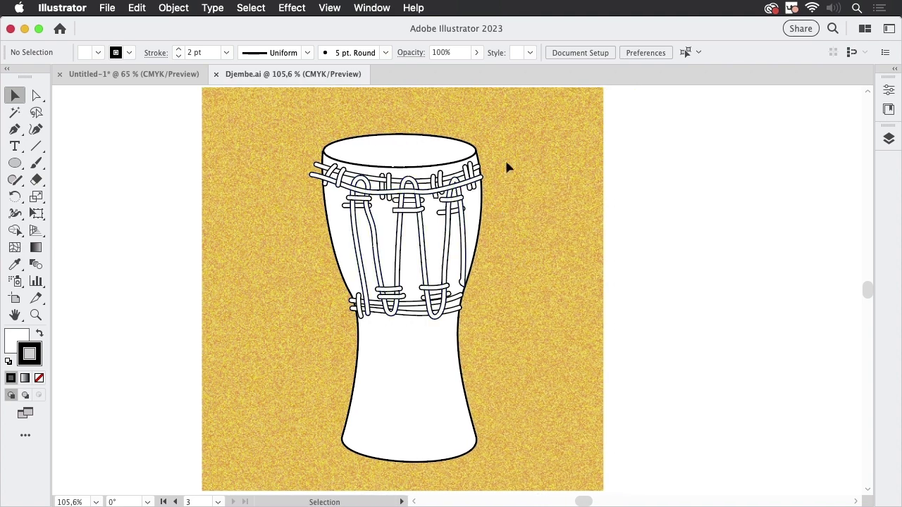
pyautogui.moveTo(286, 117); pyautogui.dragTo(486, 422)
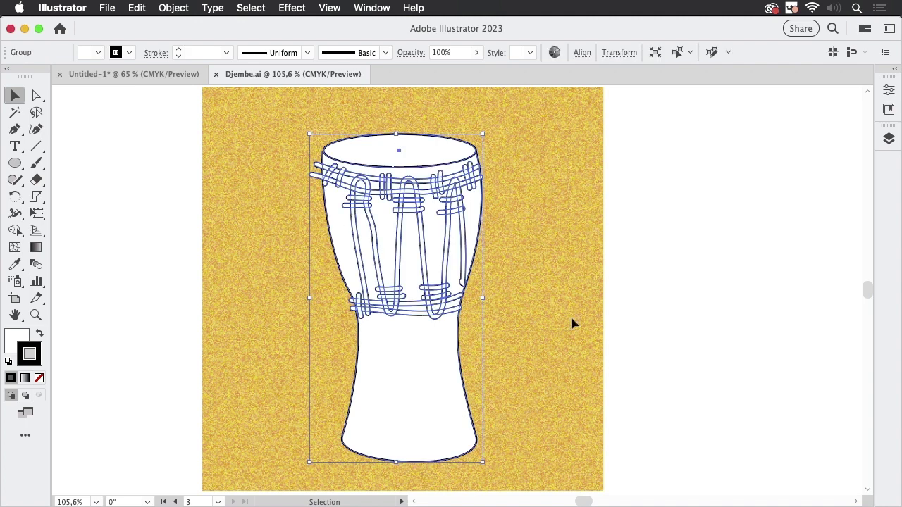
pyautogui.click(164, 9)
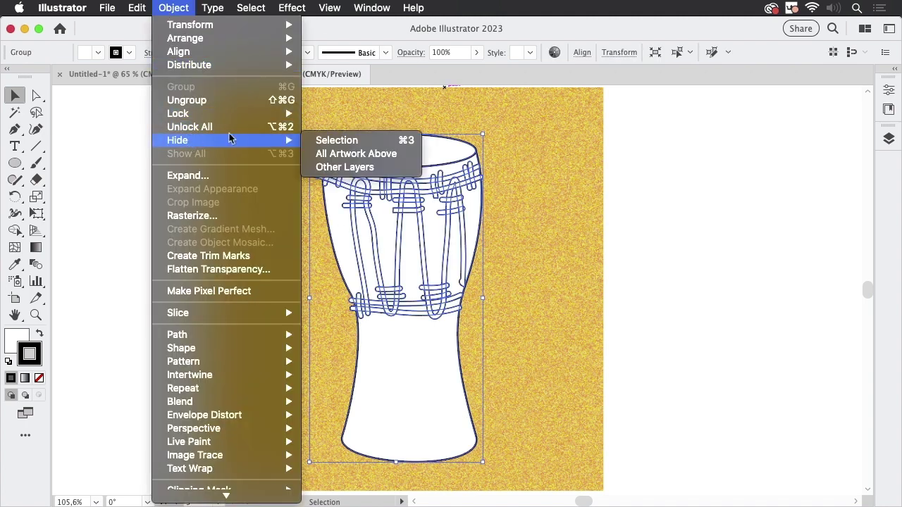
pyautogui.moveTo(294, 140)
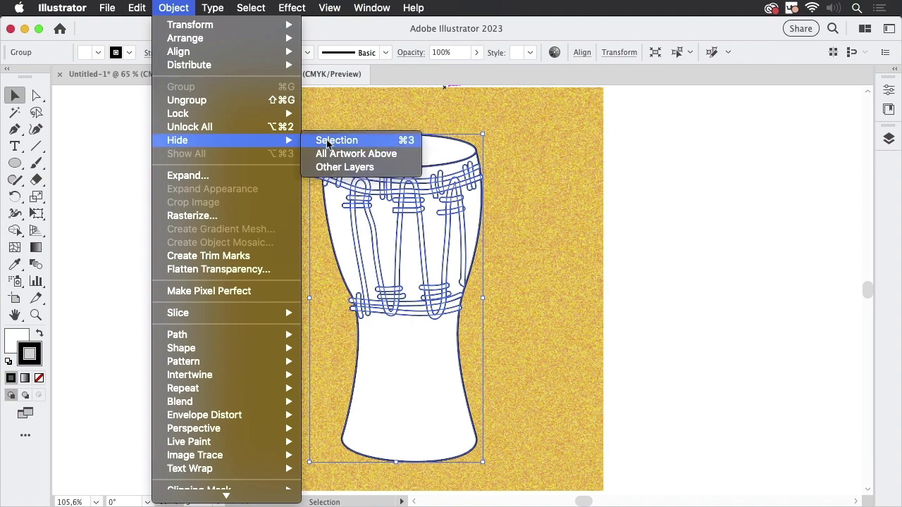
pyautogui.click(329, 141)
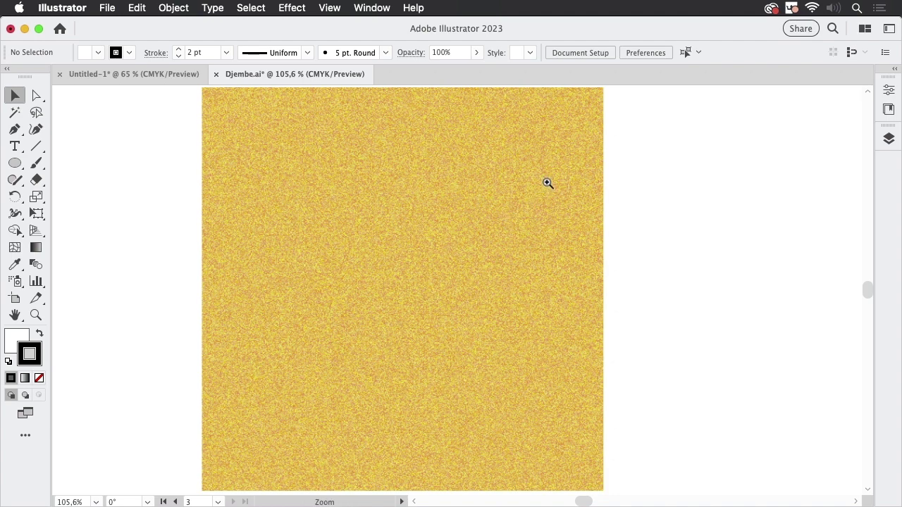
# Step: Zoom out to the full artboard, select all remaining artwork, then clear the selection
pyautogui.moveTo(548, 183); pyautogui.dragTo(531, 227)
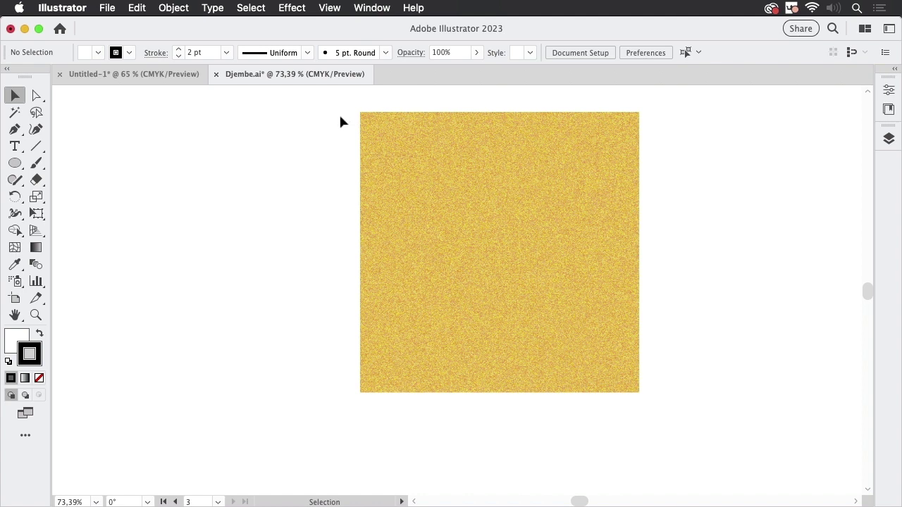
pyautogui.click(261, 8)
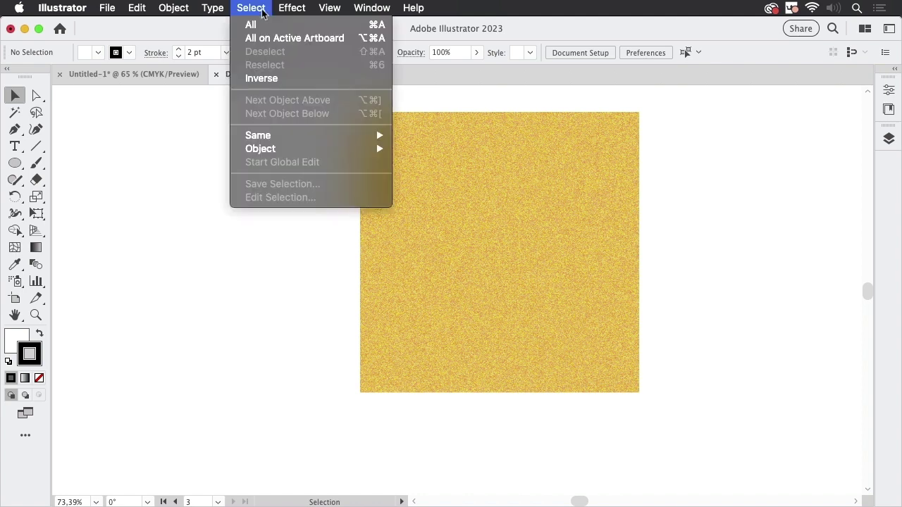
pyautogui.click(262, 25)
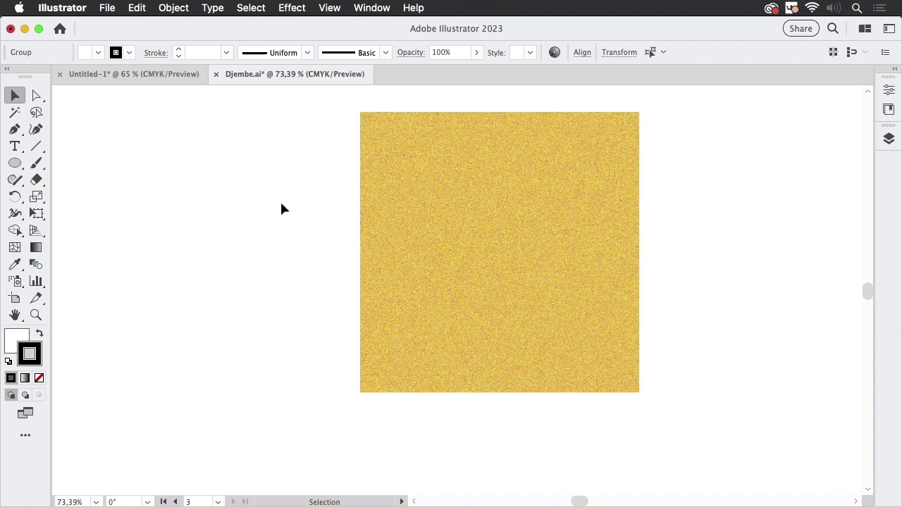
pyautogui.click(295, 158)
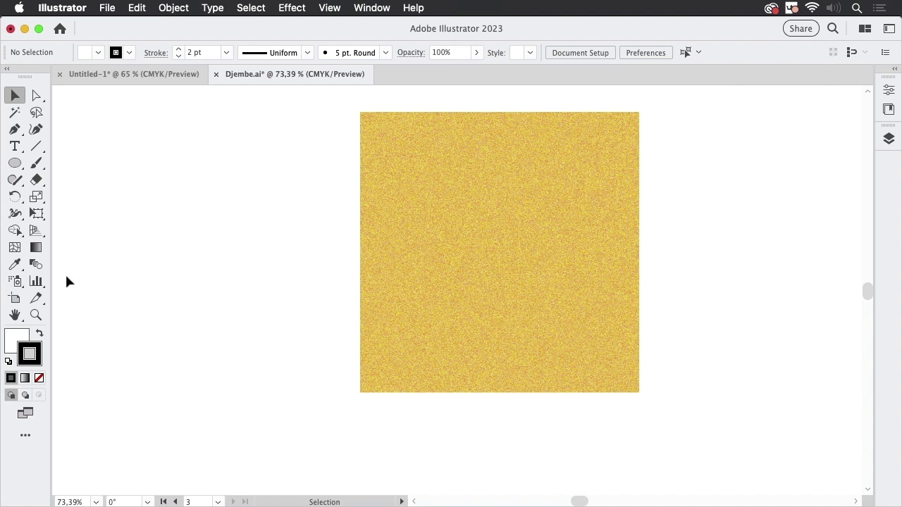
# Step: Duplicate the textured yellow artboard to the left of the original and frame both artboards
pyautogui.click(14, 298)
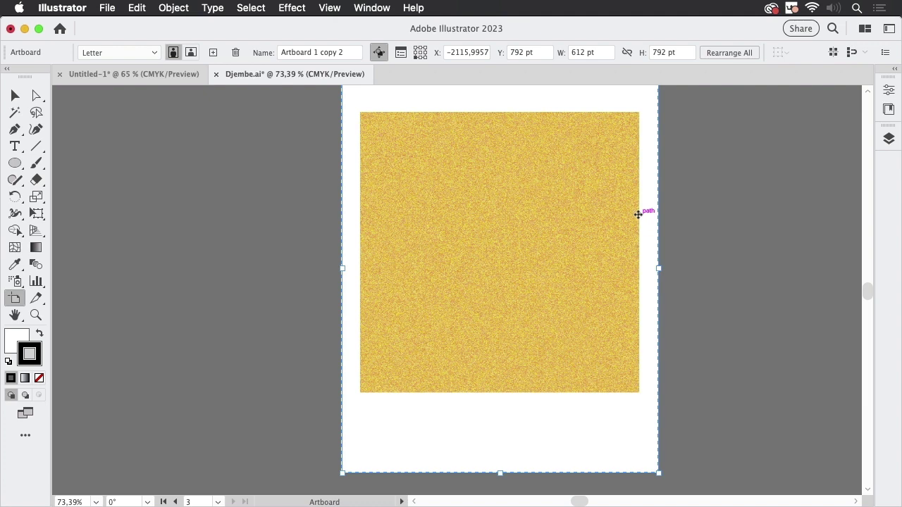
pyautogui.moveTo(637, 214); pyautogui.dragTo(294, 213)
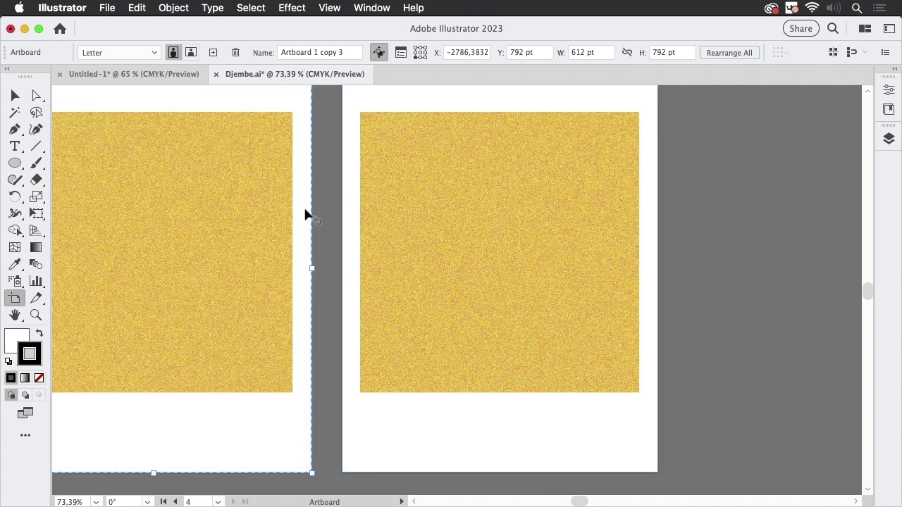
pyautogui.click(14, 95)
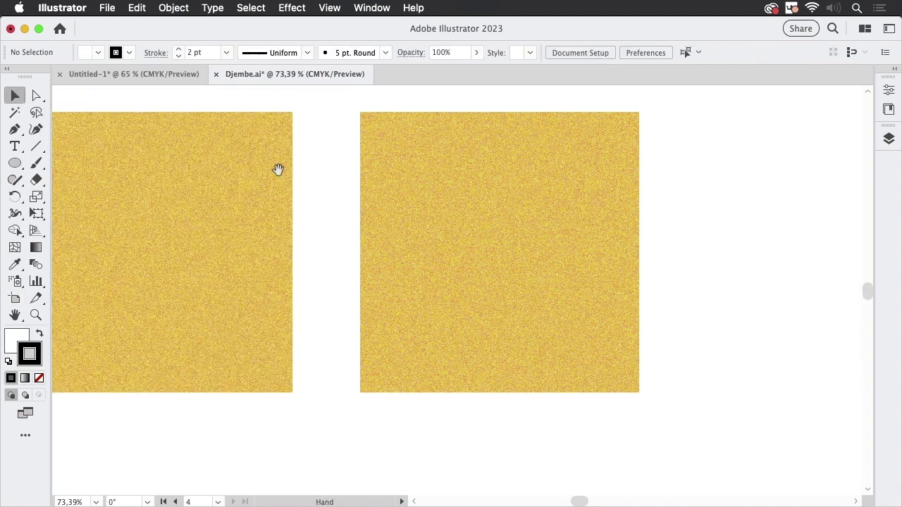
pyautogui.moveTo(278, 171); pyautogui.dragTo(351, 192)
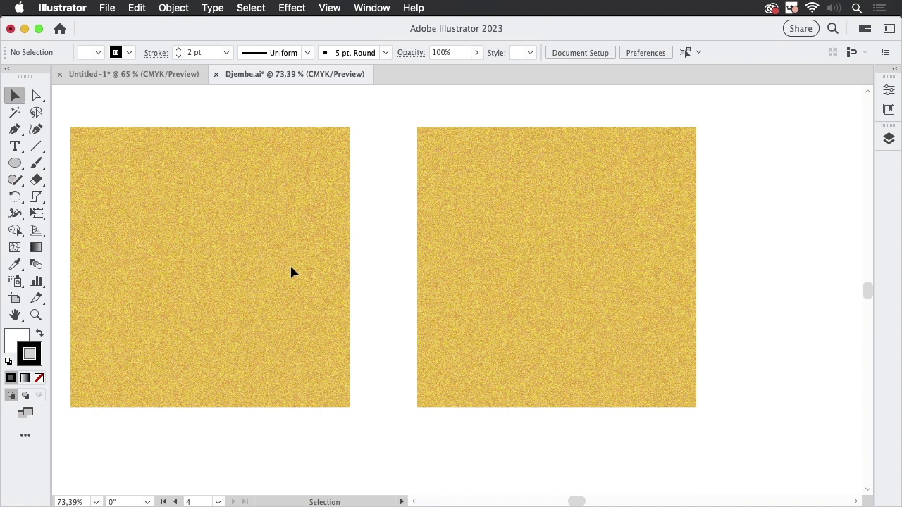
# Step: Check Outline view, then use Object > Show All to reveal both drums and deselect
pyautogui.press('super+y')
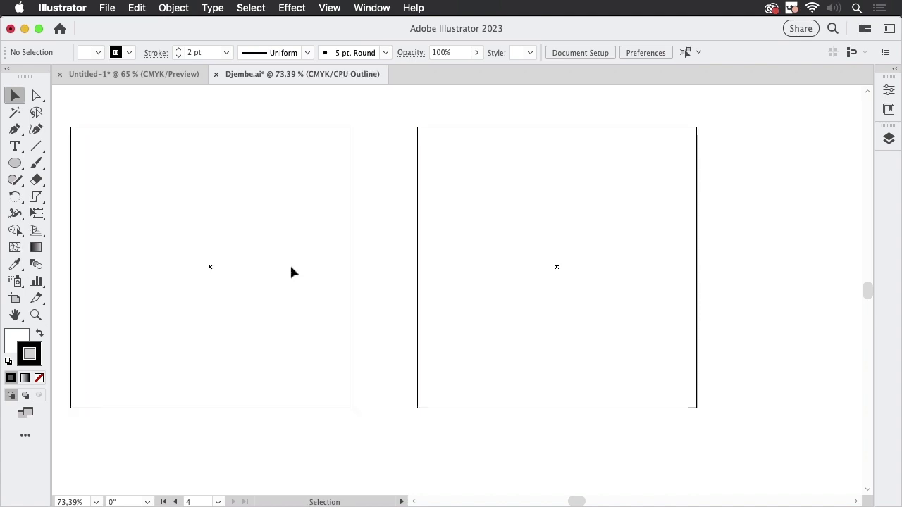
pyautogui.press('super+y')
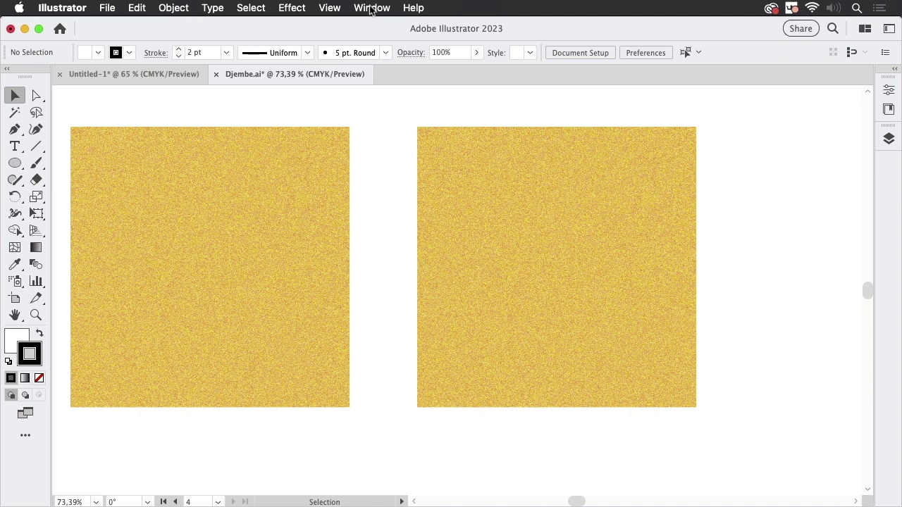
pyautogui.click(172, 8)
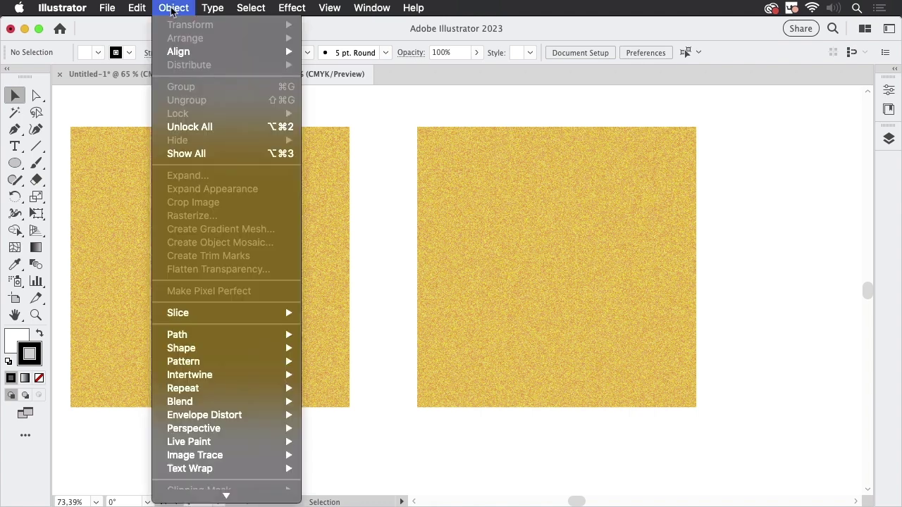
pyautogui.click(176, 153)
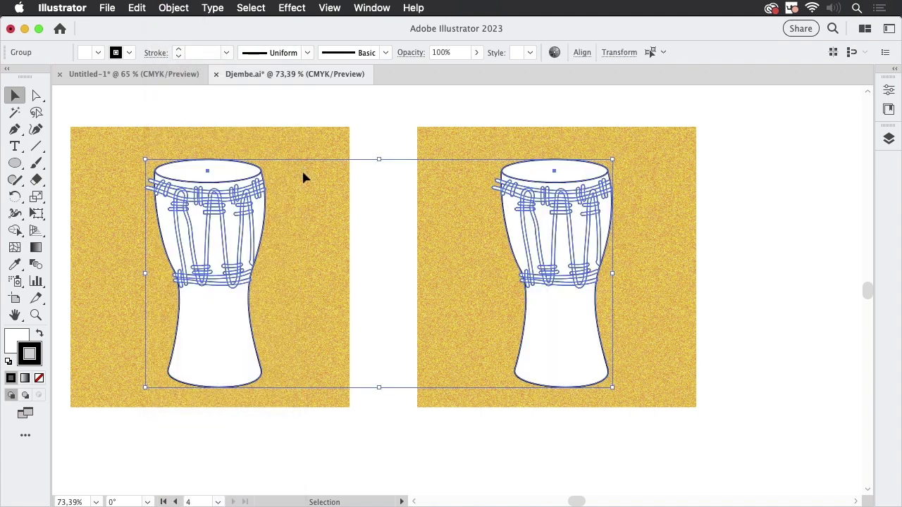
pyautogui.click(379, 114)
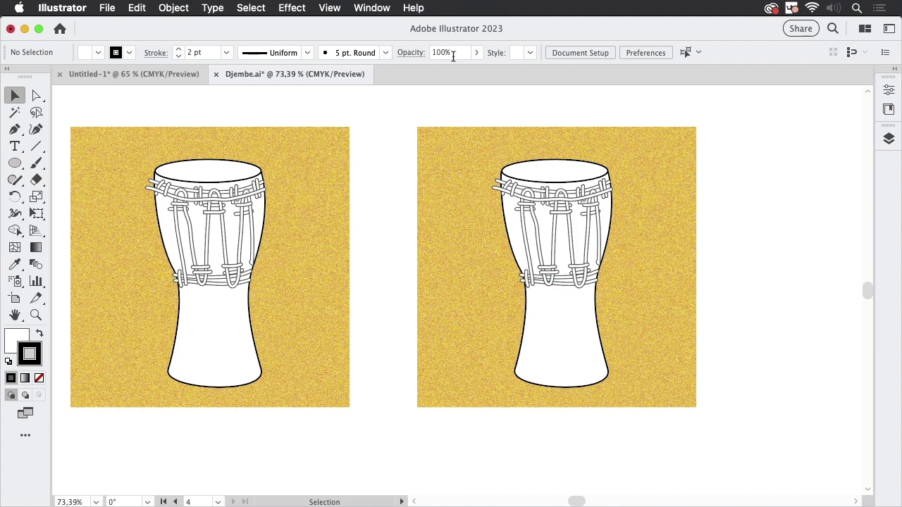
pyautogui.click(71, 9)
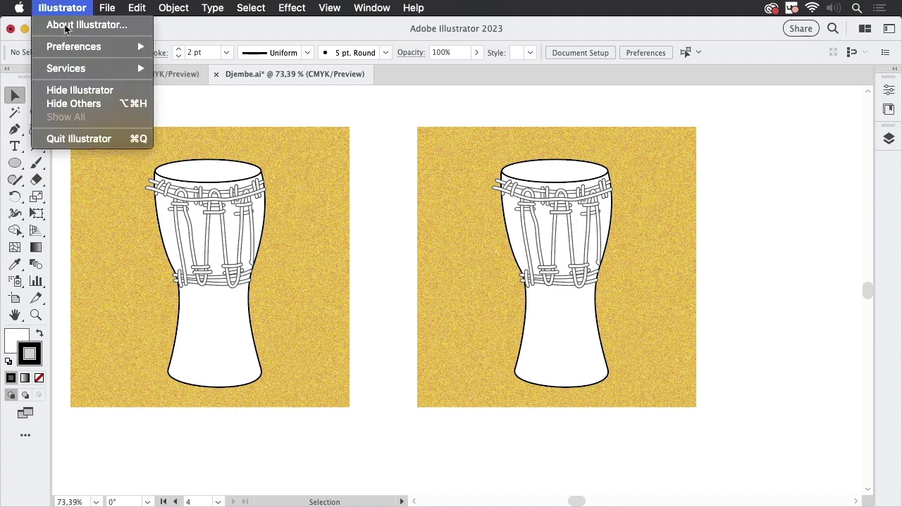
pyautogui.moveTo(71, 48)
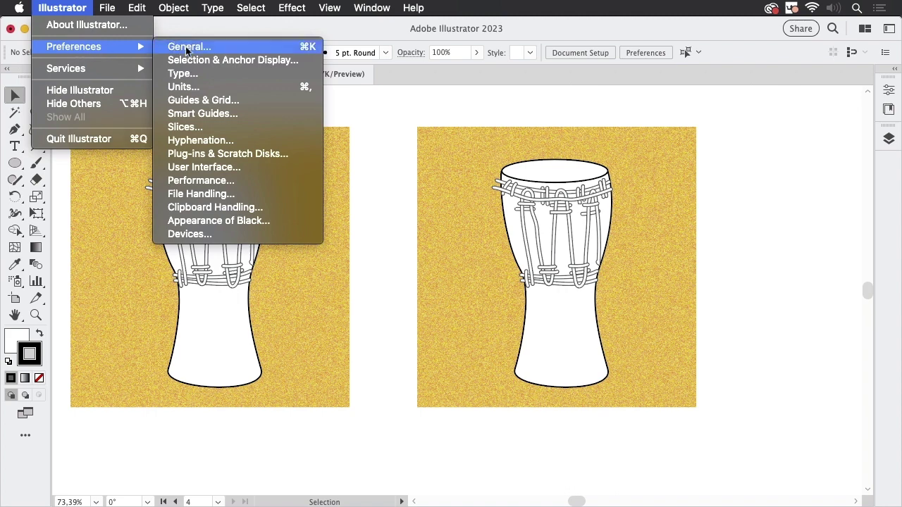
pyautogui.click(208, 60)
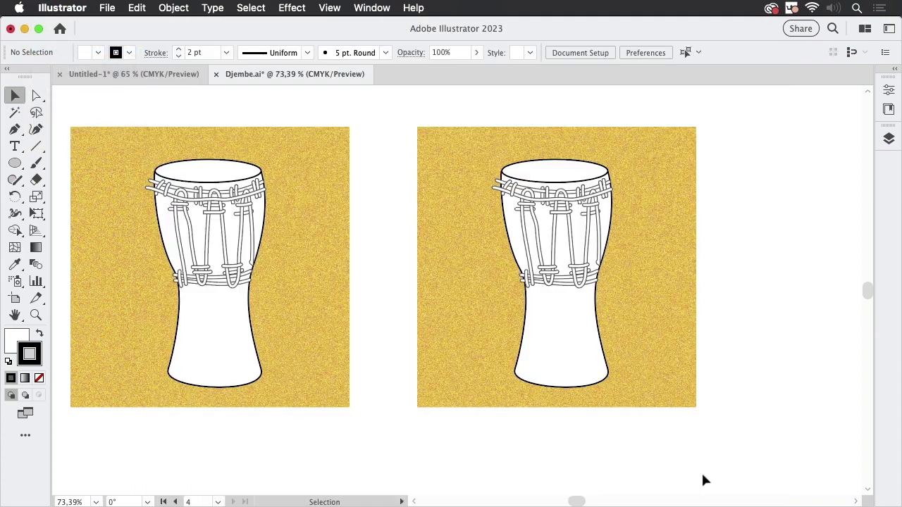
pyautogui.click(707, 478)
# Step: Zoom in on the drum on the original artboard and select its whole group
pyautogui.moveTo(759, 296); pyautogui.dragTo(653, 303)
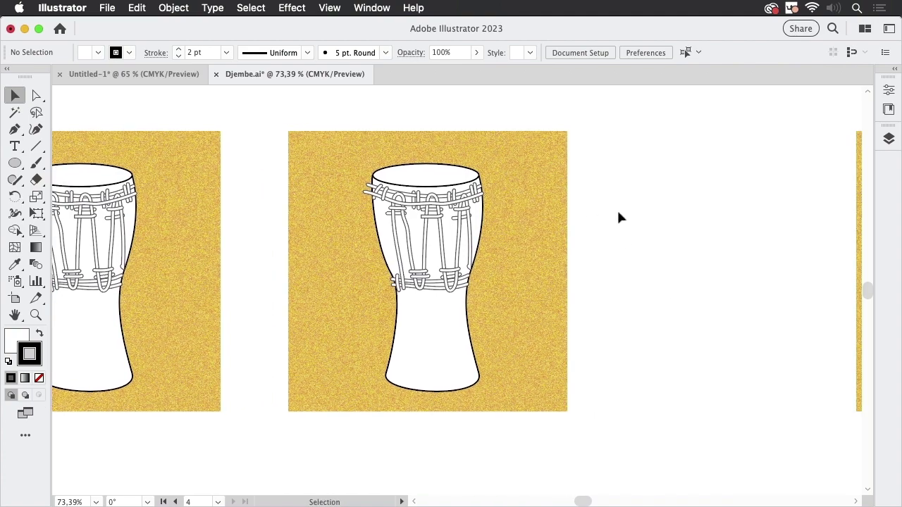
pyautogui.moveTo(470, 211); pyautogui.dragTo(645, 225)
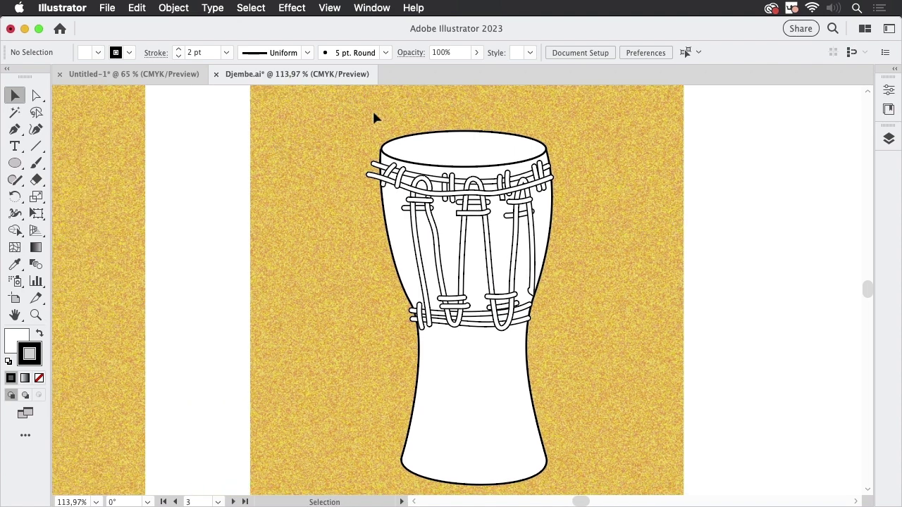
pyautogui.press('super+a')
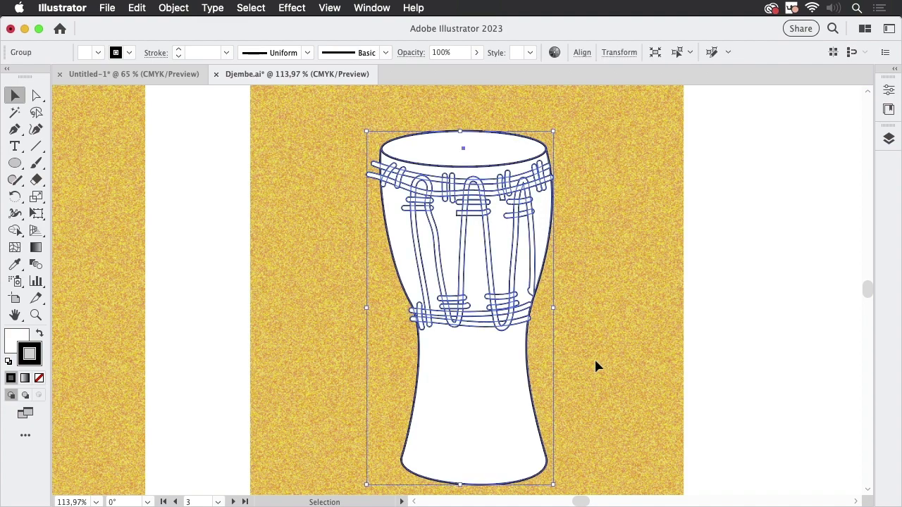
pyautogui.press('shift+super+a')
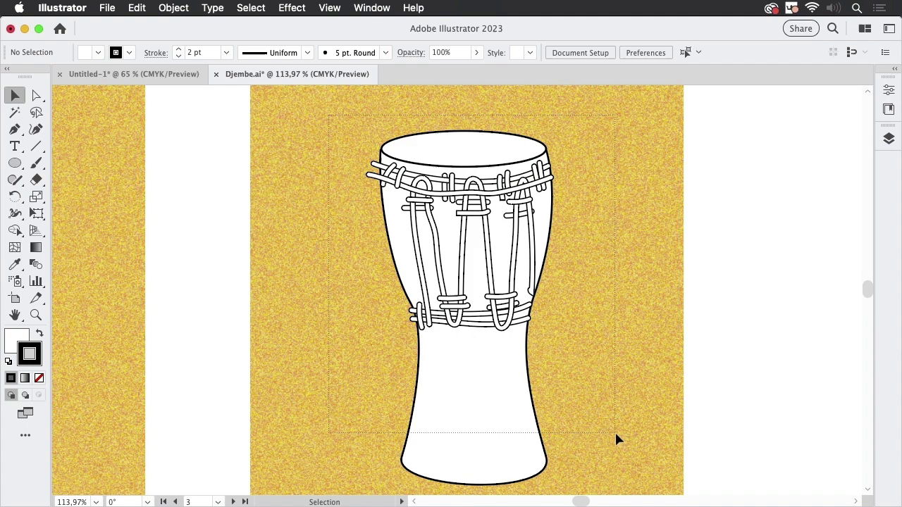
pyautogui.moveTo(616, 434); pyautogui.dragTo(616, 434)
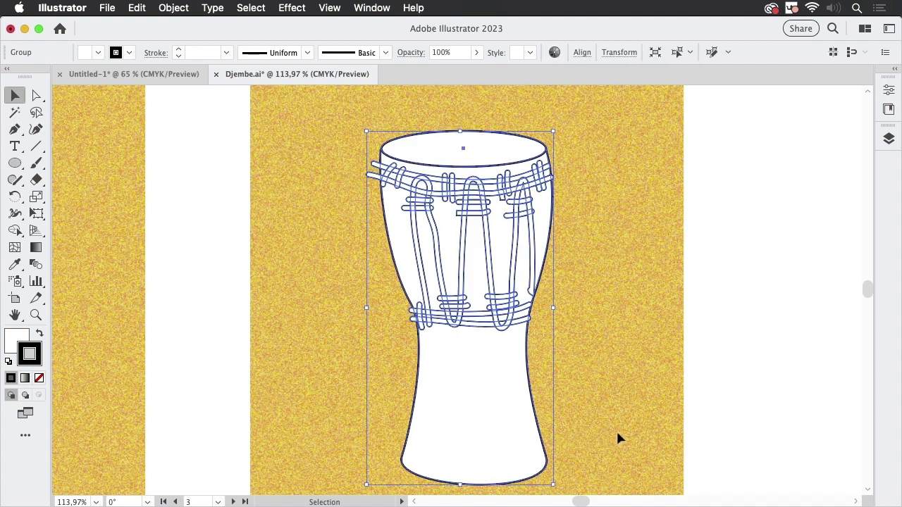
pyautogui.click(455, 55)
pyautogui.write('0')
pyautogui.press('Return')
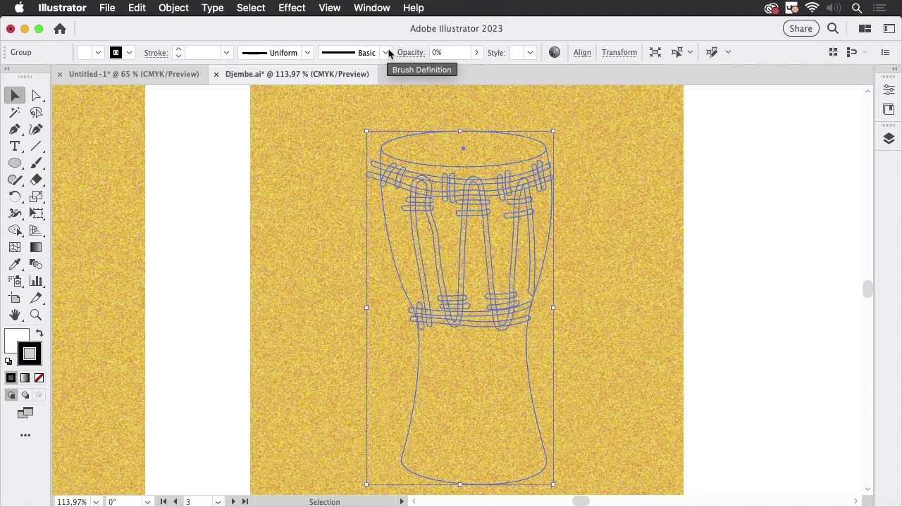
pyautogui.click(245, 147)
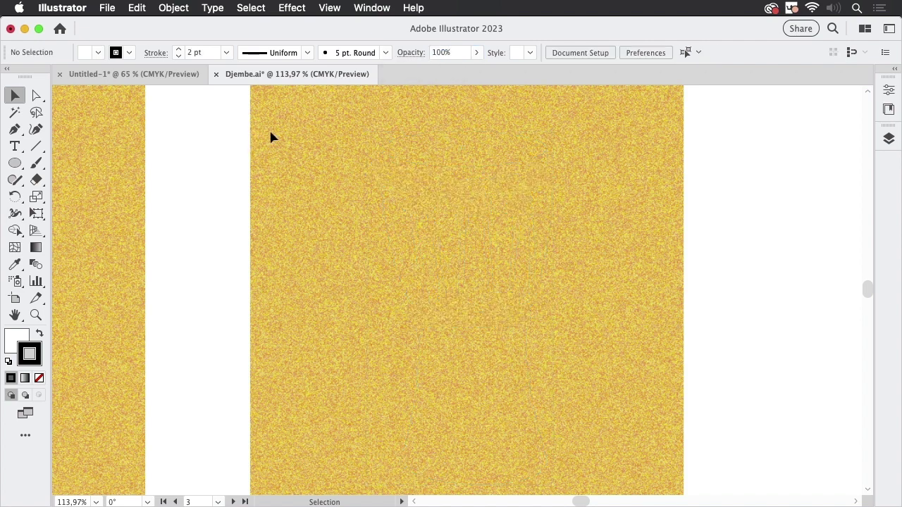
pyautogui.press('super+a')
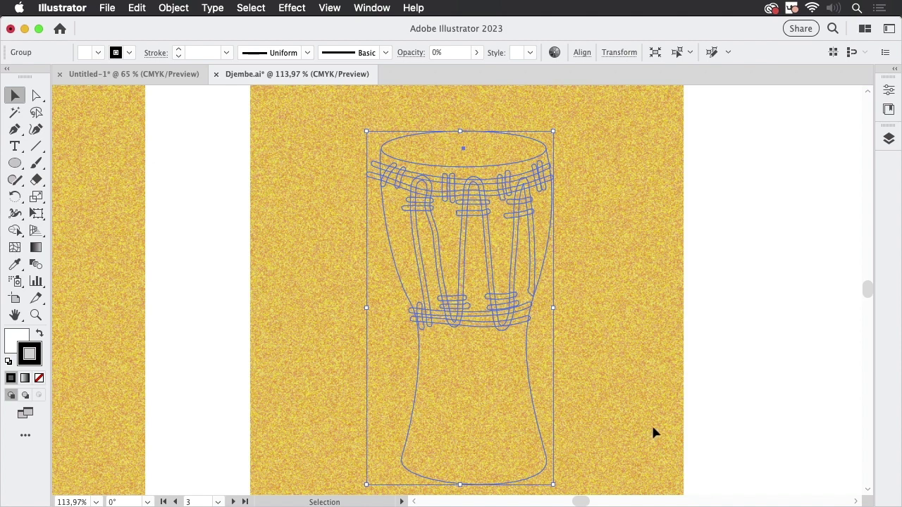
pyautogui.click(653, 420)
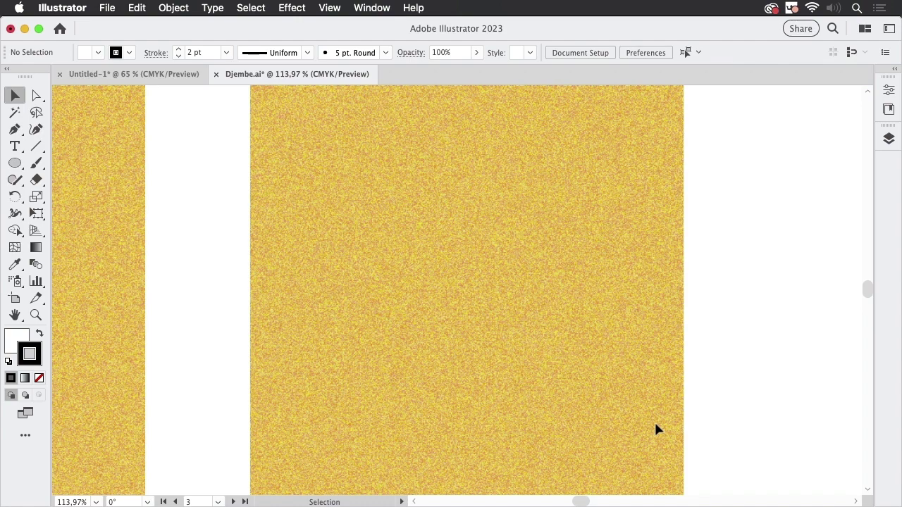
pyautogui.press('super+y')
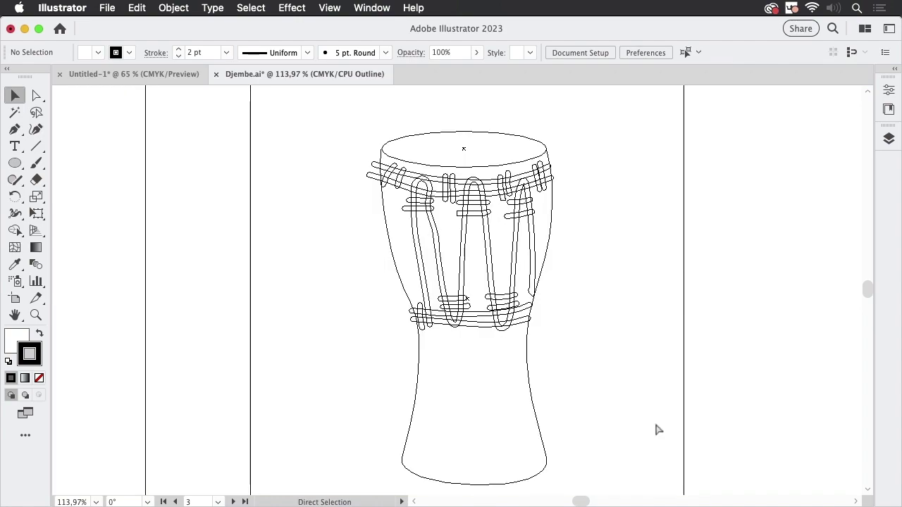
pyautogui.press('super+y')
pyautogui.moveTo(767, 312)
pyautogui.mouseDown()
pyautogui.moveTo(459, 328)
pyautogui.moveTo(132, 282)
pyautogui.mouseUp()
pyautogui.moveTo(441, 268); pyautogui.dragTo(150, 272)
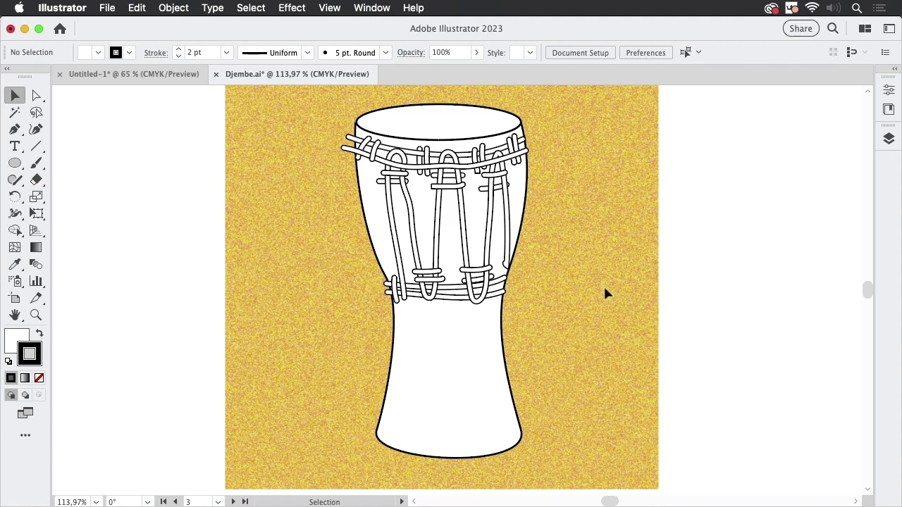
# Step: Select the drum group and ungroup it with Shift+Cmd+G
pyautogui.moveTo(613, 195); pyautogui.dragTo(603, 224)
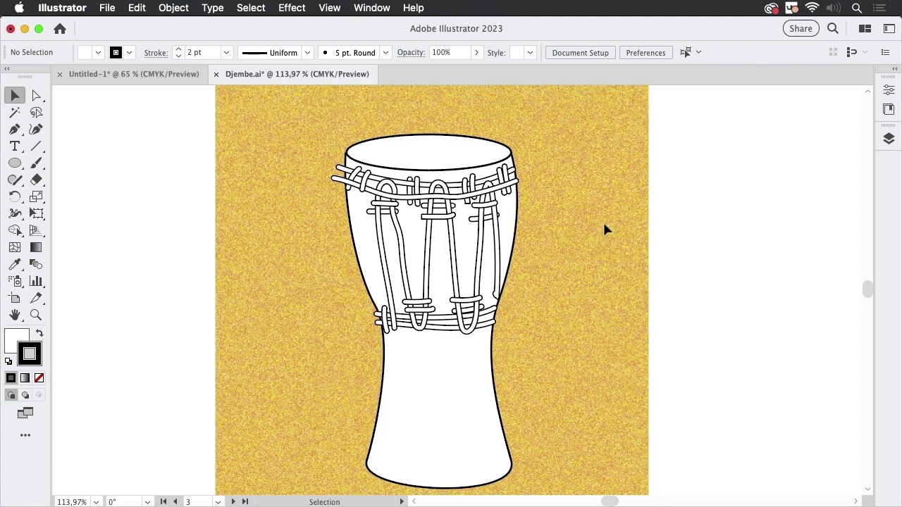
pyautogui.click(453, 199)
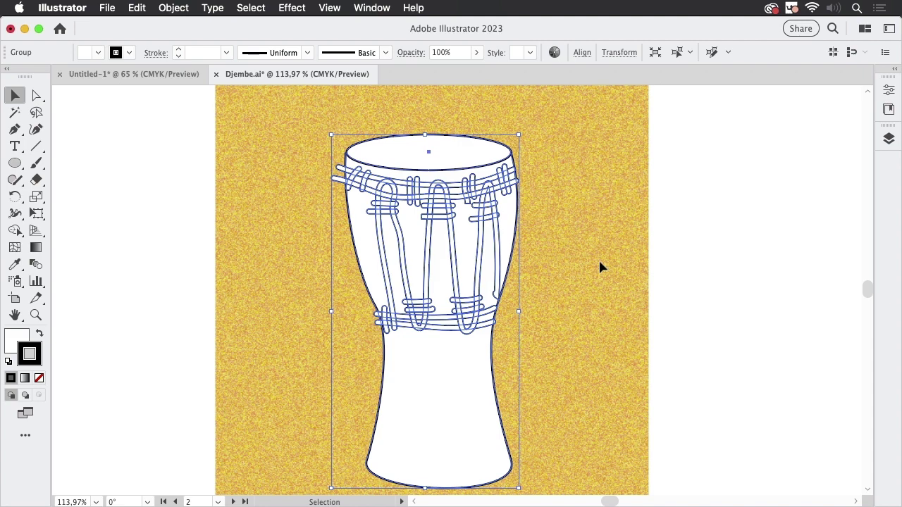
pyautogui.click(603, 215)
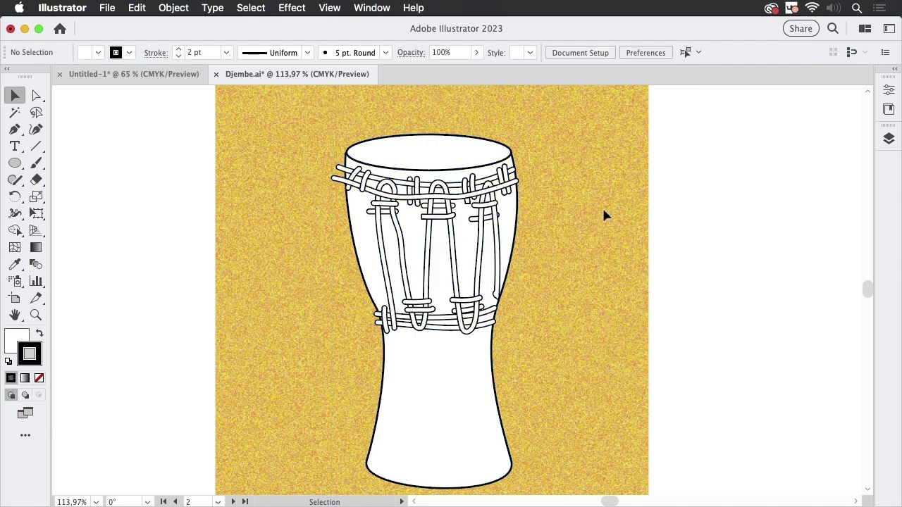
pyautogui.click(486, 210)
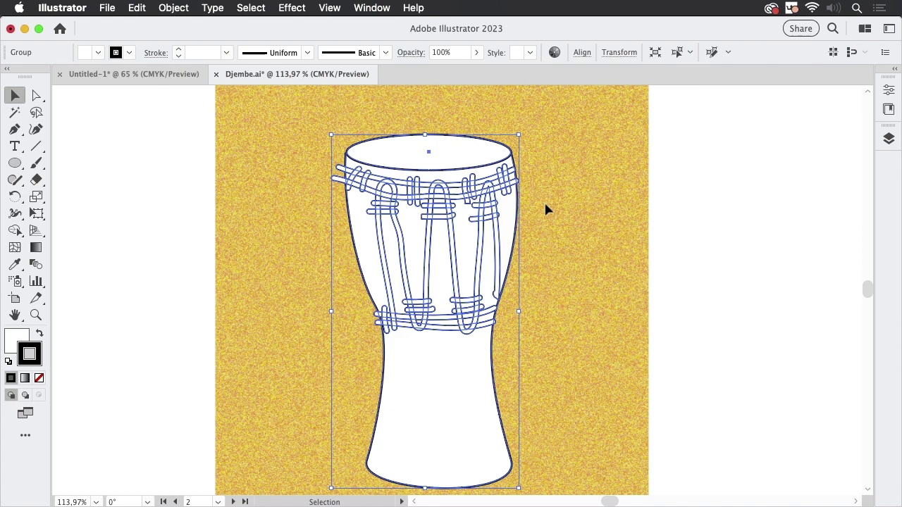
pyautogui.press('super+shift+g')
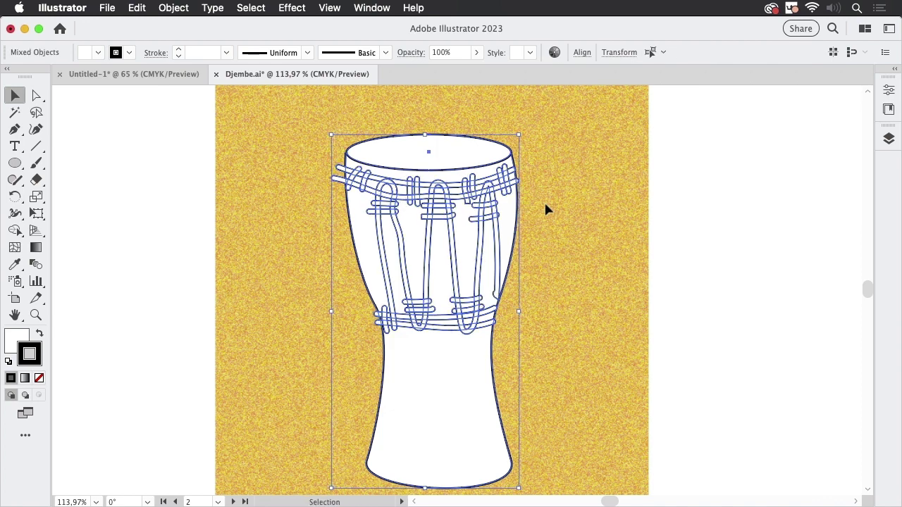
# Step: Marquee-select the drum's rope lacing and body
pyautogui.click(553, 196)
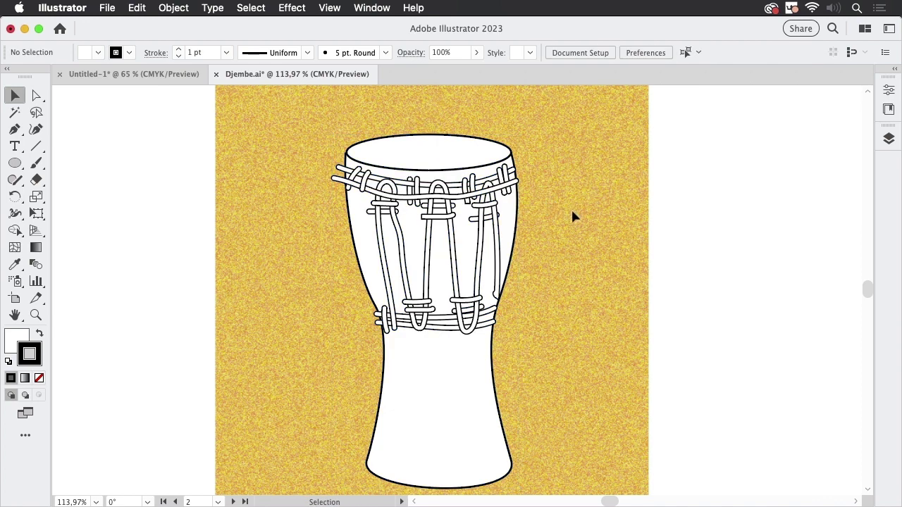
pyautogui.moveTo(310, 170); pyautogui.dragTo(503, 259)
pyautogui.moveTo(543, 341); pyautogui.dragTo(551, 358)
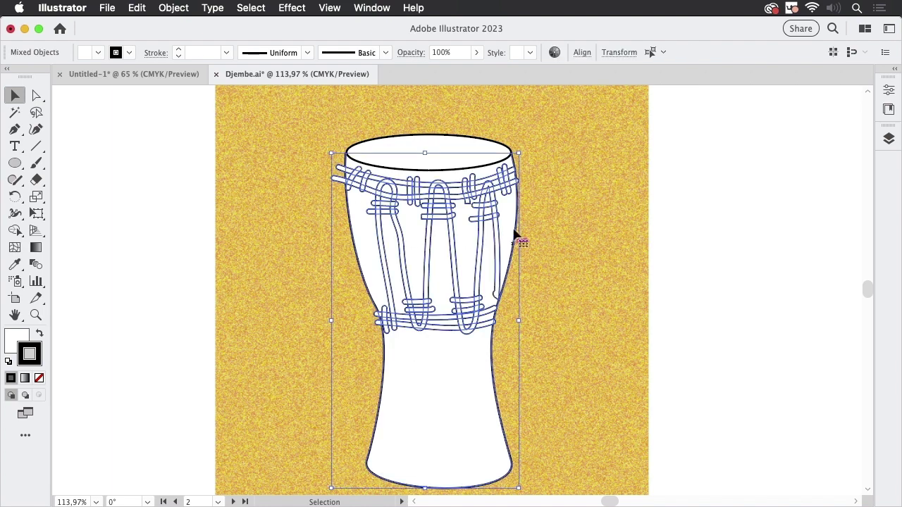
# Step: Open the Pathfinder panel from the Window menu
pyautogui.click(376, 8)
pyautogui.scroll(-5, 423, 484)
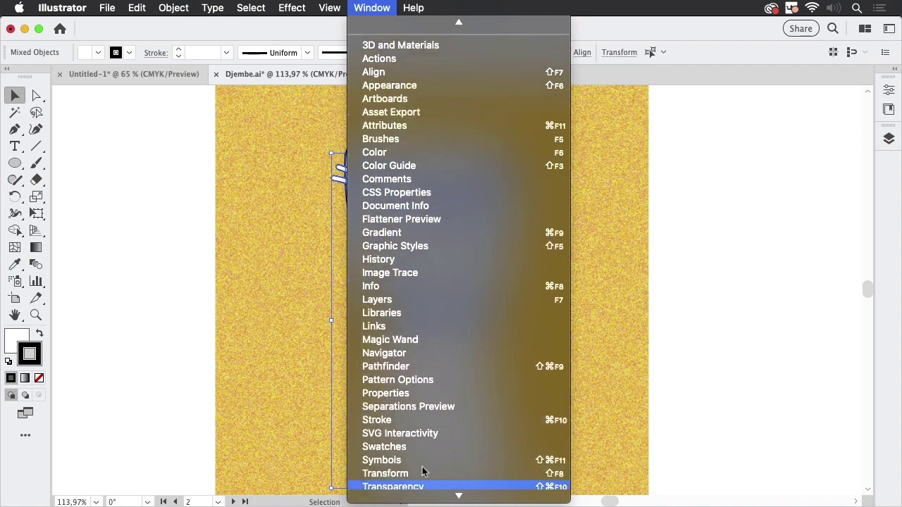
pyautogui.click(424, 371)
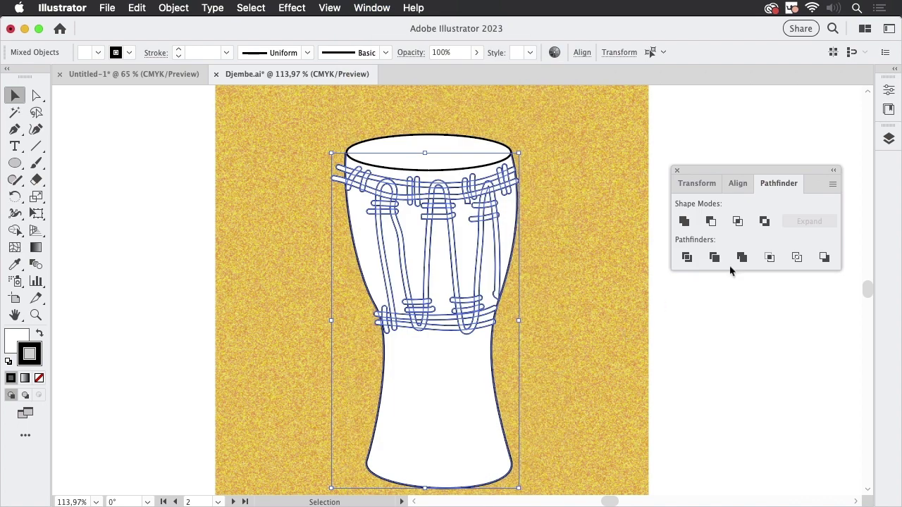
# Step: Apply Minus Front to knock out the ropes, zoom in to inspect, then return to 100%
pyautogui.click(710, 224)
pyautogui.click(611, 240)
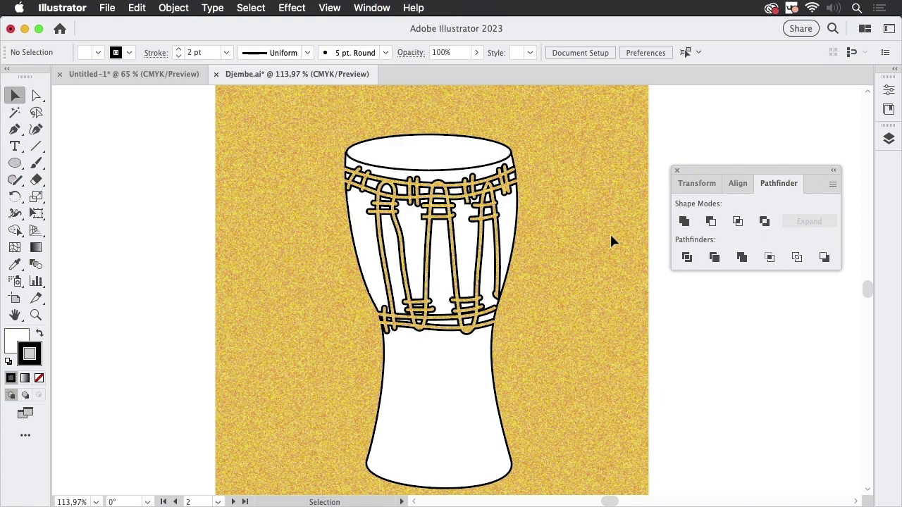
pyautogui.press('a')
pyautogui.click(447, 210)
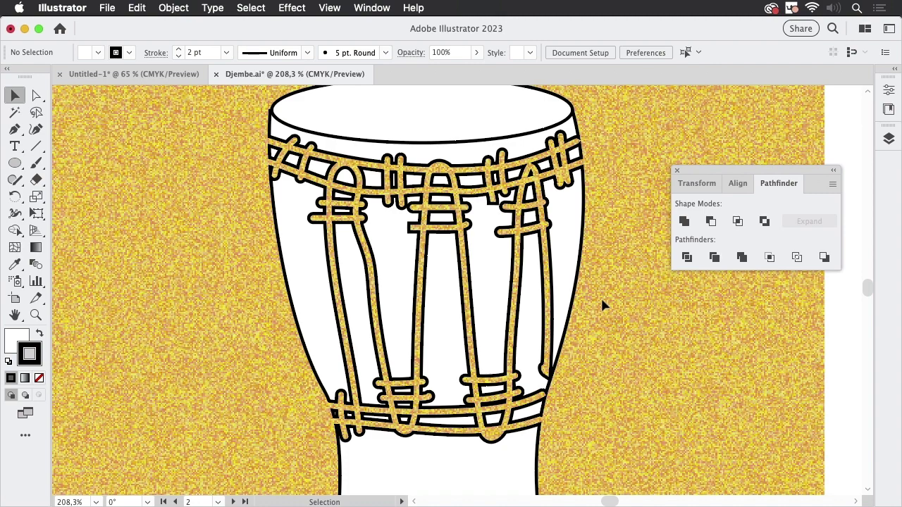
pyautogui.press('a')
pyautogui.press('super+minus')
pyautogui.press('super+minus')
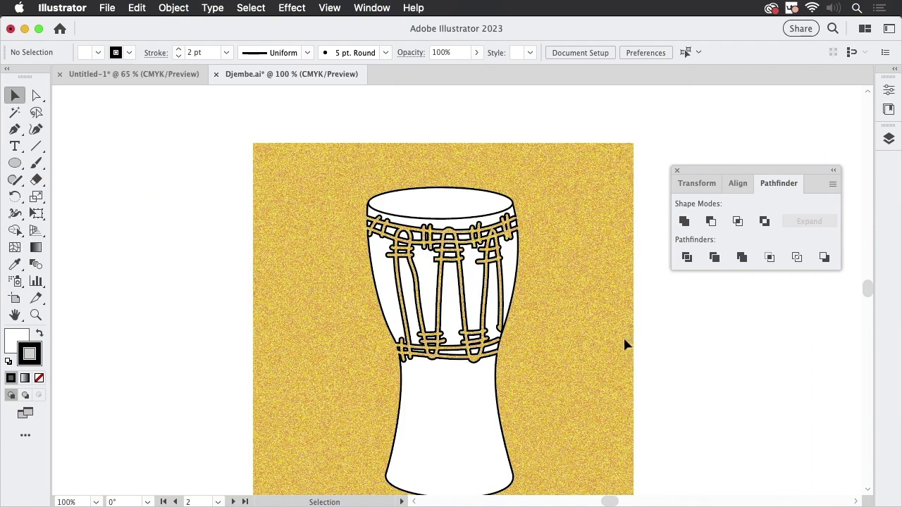
# Step: Select all drum parts and apply Minus Front to subtract the ropes from the body
pyautogui.press('super+a')
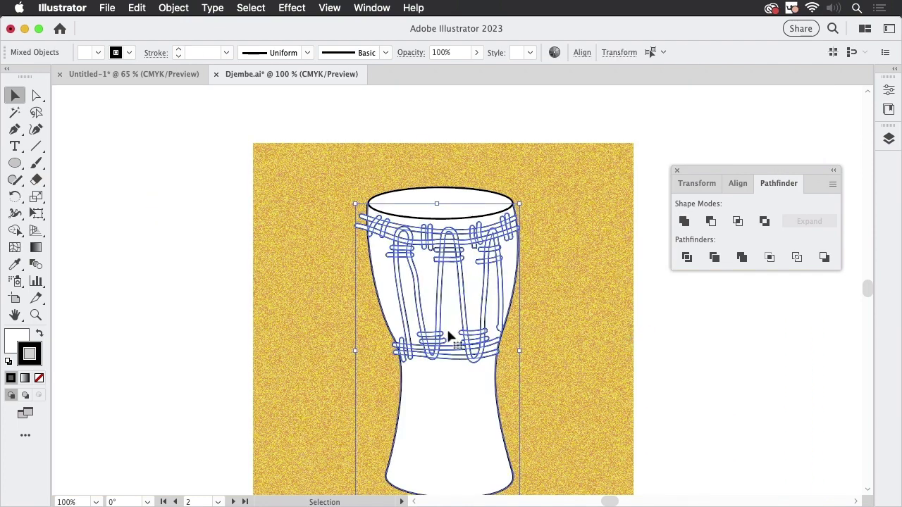
pyautogui.moveTo(477, 288); pyautogui.dragTo(507, 261)
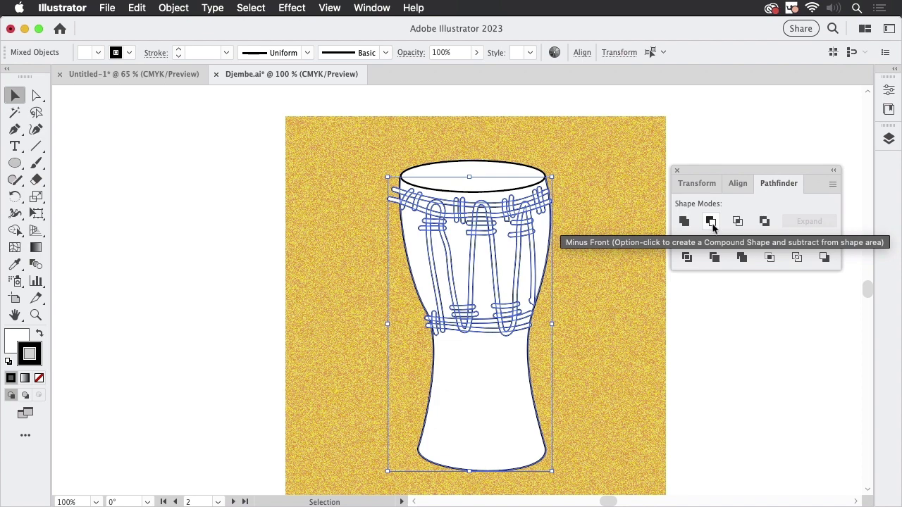
pyautogui.click(712, 224)
pyautogui.click(612, 257)
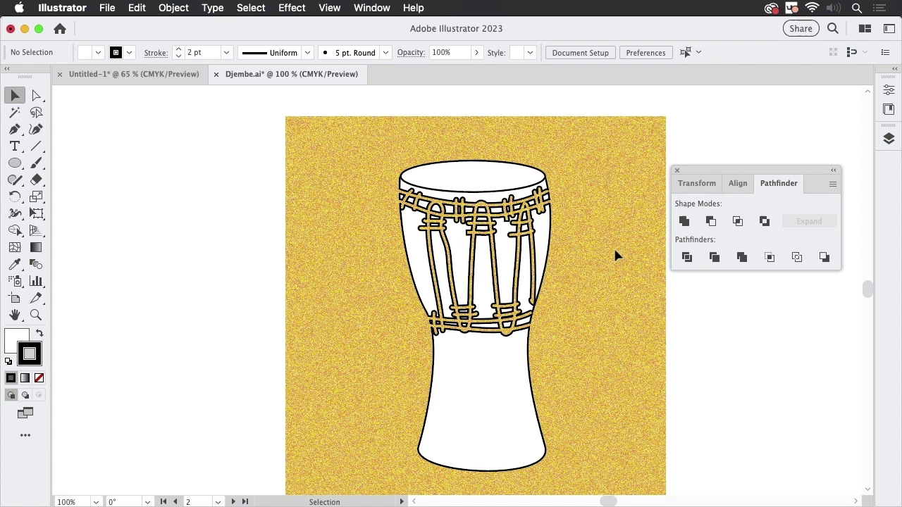
# Step: Enter isolation mode on the rope compound shape and try selecting a single rope loop
pyautogui.doubleClick(538, 268)
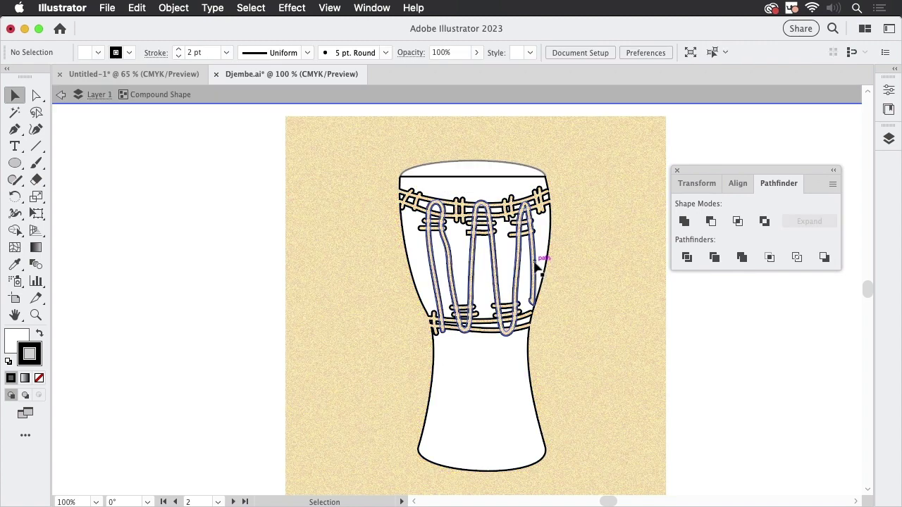
pyautogui.click(539, 259)
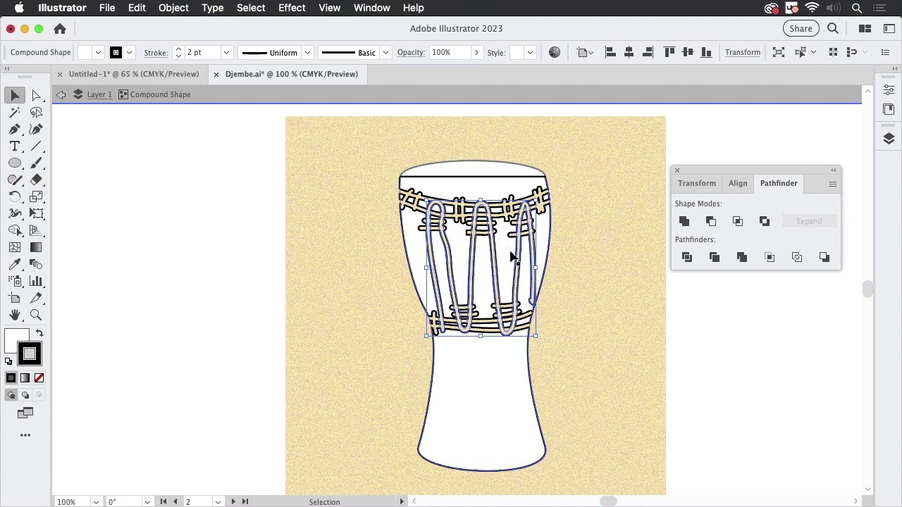
pyautogui.click(618, 292)
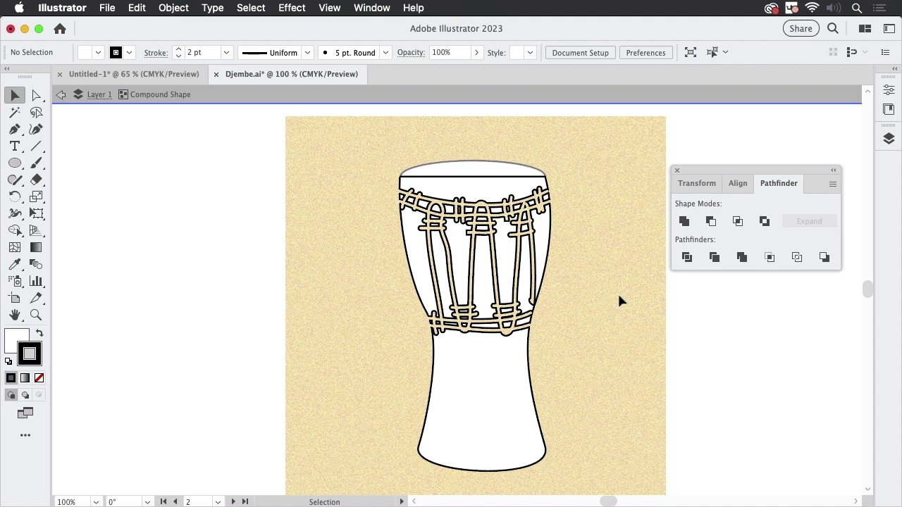
# Step: Leave isolation mode and undo the Minus Front subtraction
pyautogui.doubleClick(592, 246)
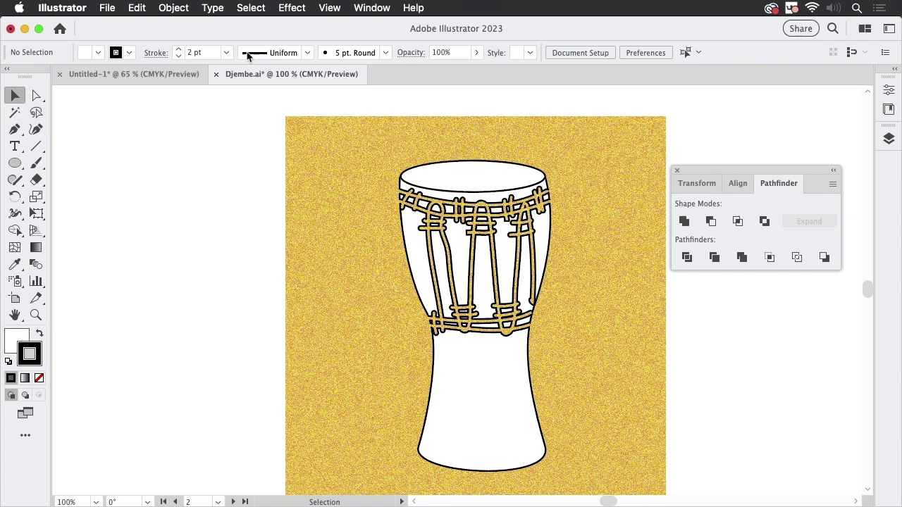
pyautogui.click(144, 11)
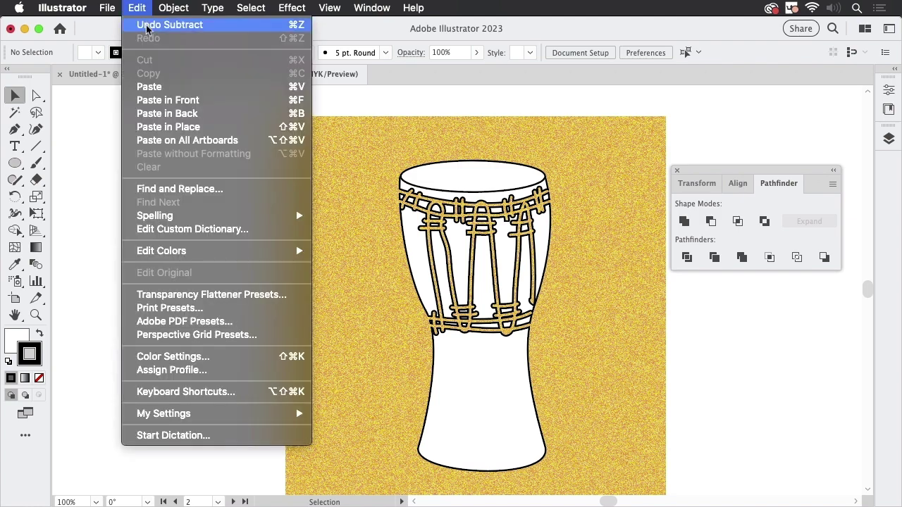
pyautogui.click(147, 25)
# Step: Select the drum artwork, excluding the drum body so only the rope paths stay selected
pyautogui.click(610, 252)
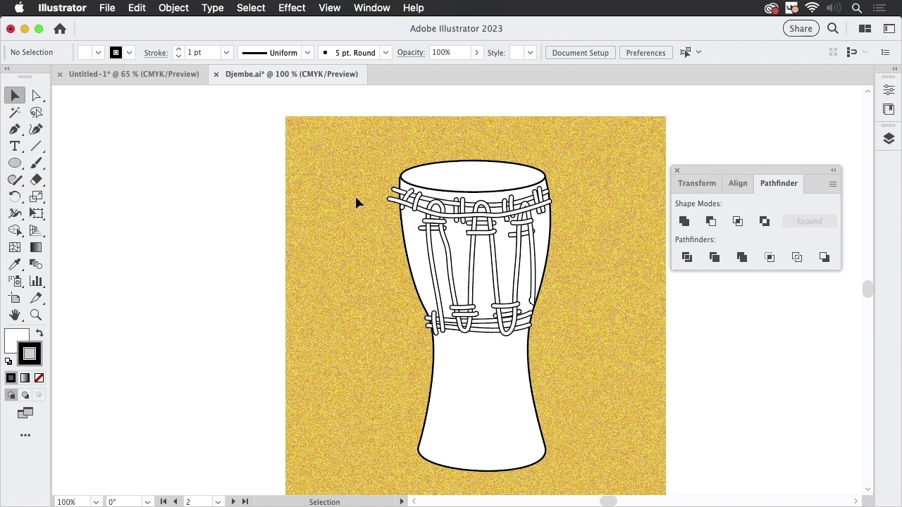
pyautogui.moveTo(362, 197); pyautogui.dragTo(616, 350)
pyautogui.keyDown('shift'); pyautogui.click(505, 404); pyautogui.keyUp('shift')
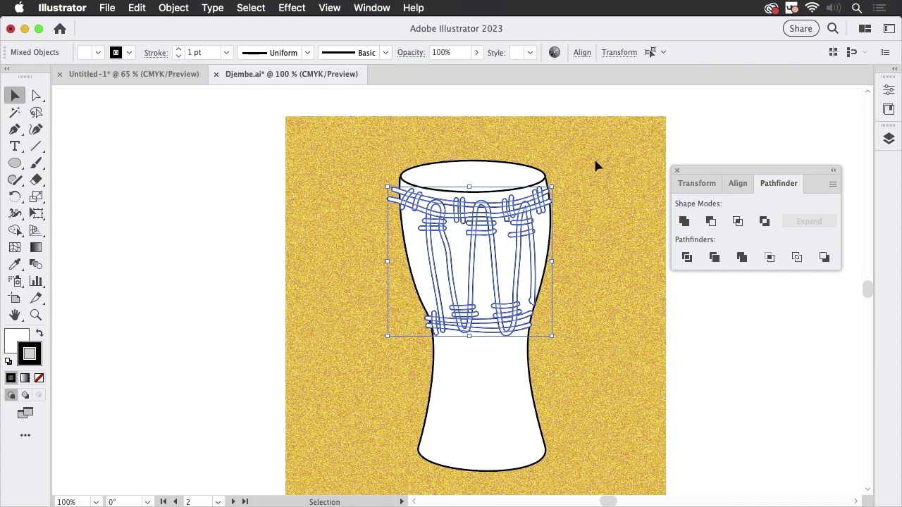
# Step: Fill the selected lacing paths with Black from the Control bar swatches
pyautogui.click(97, 53)
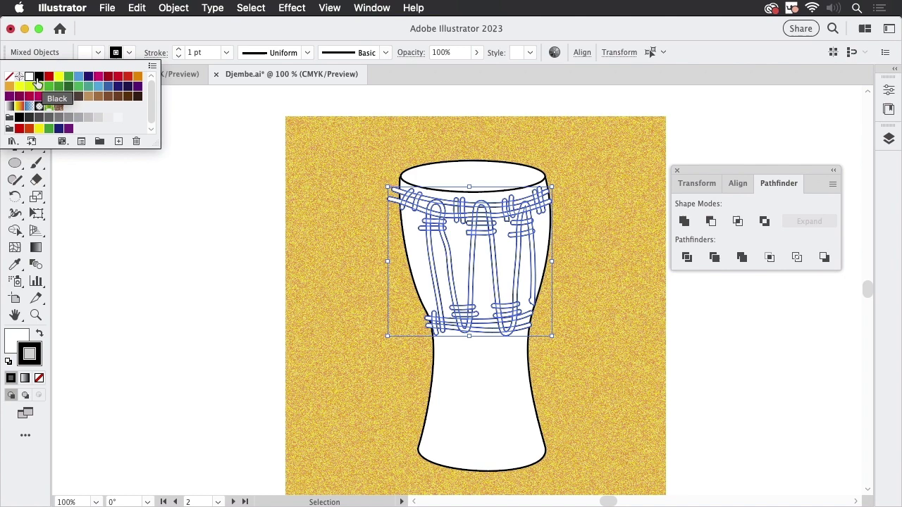
pyautogui.click(38, 77)
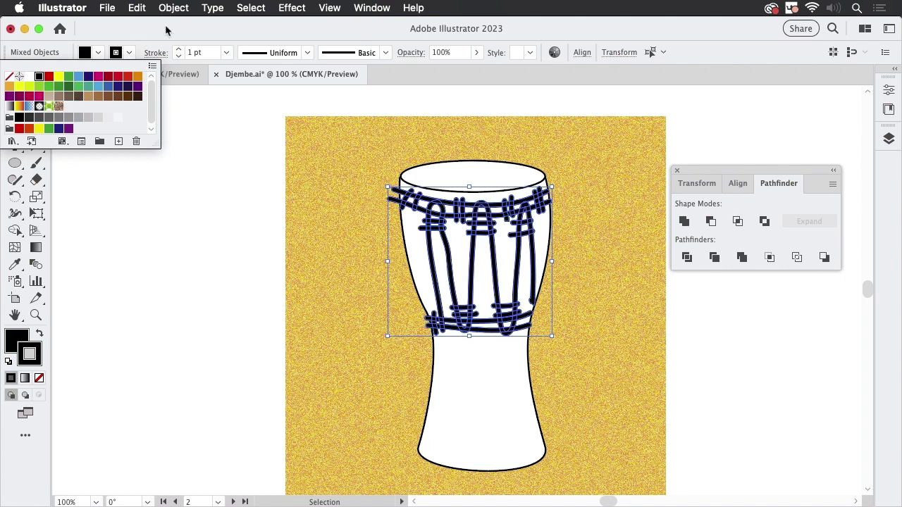
pyautogui.click(548, 44)
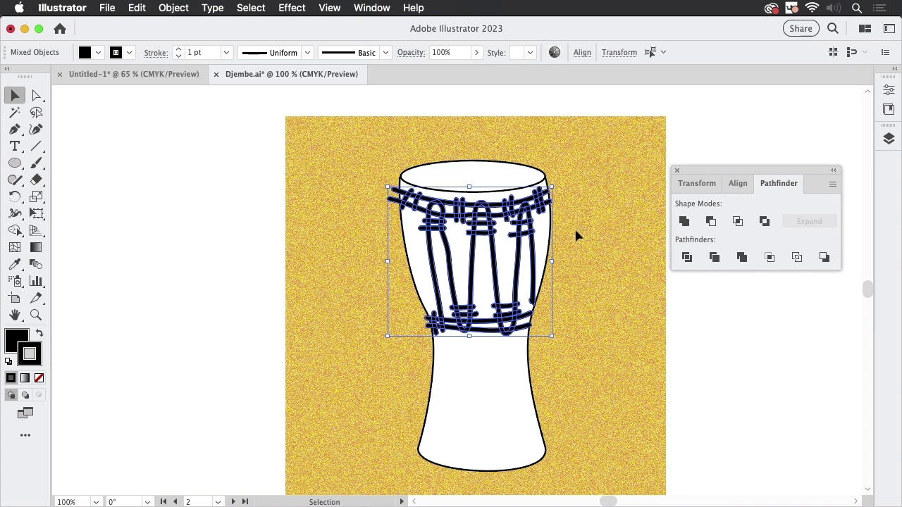
# Step: Reselect the lacing without the drum body, test individual path selection, then deselect
pyautogui.click(597, 241)
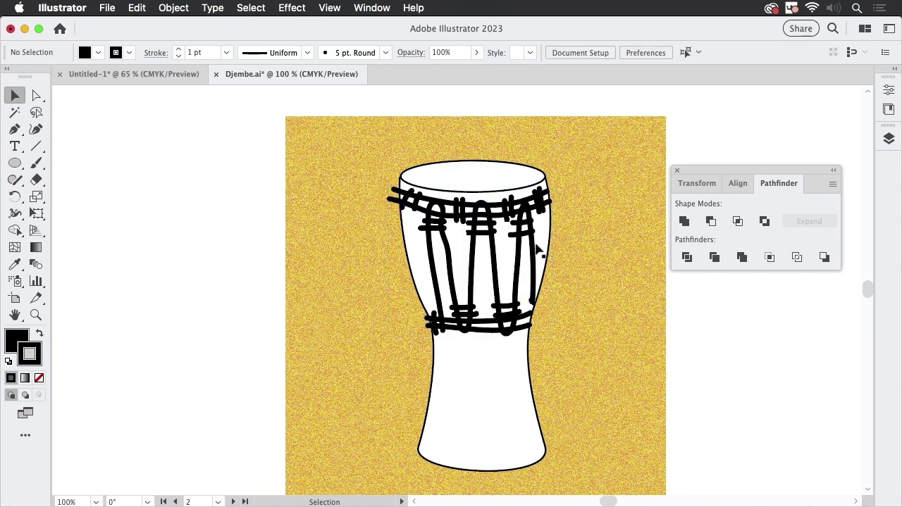
pyautogui.click(531, 244)
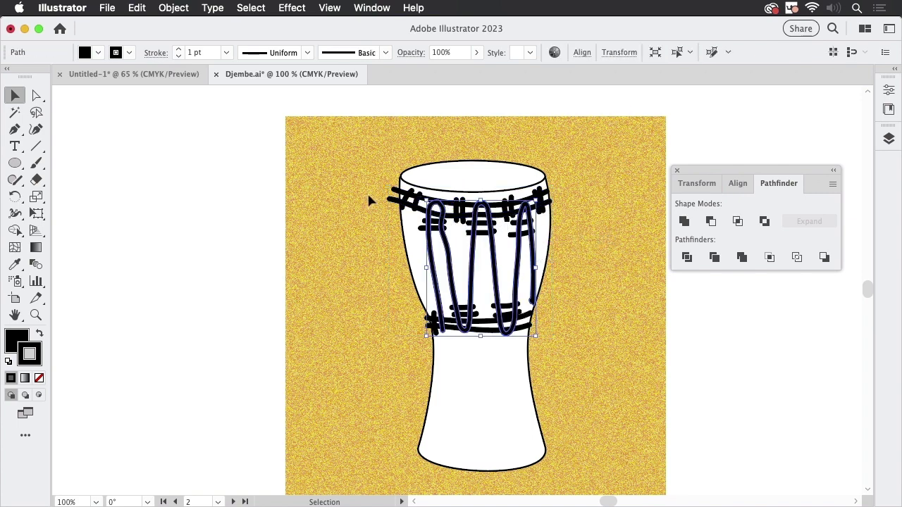
pyautogui.press('super+a')
pyautogui.keyDown('shift'); pyautogui.click(499, 390); pyautogui.keyUp('shift')
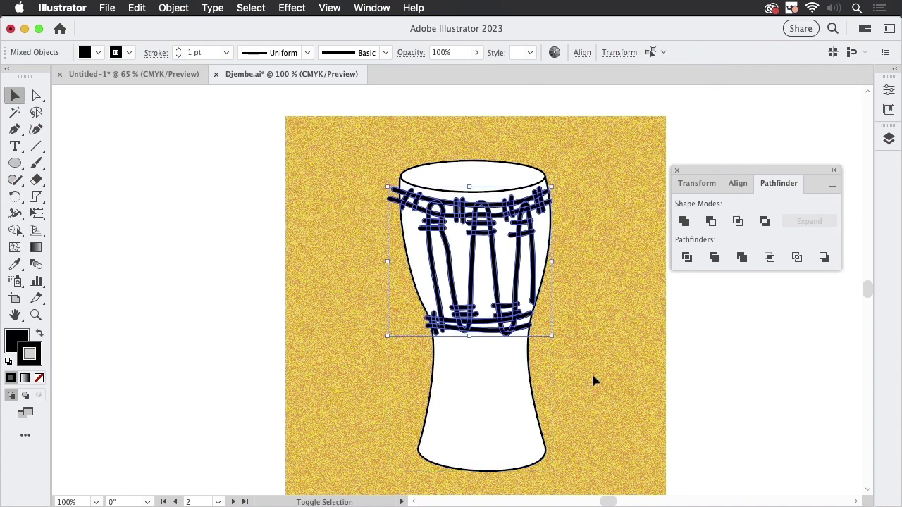
pyautogui.press('a')
pyautogui.press('v')
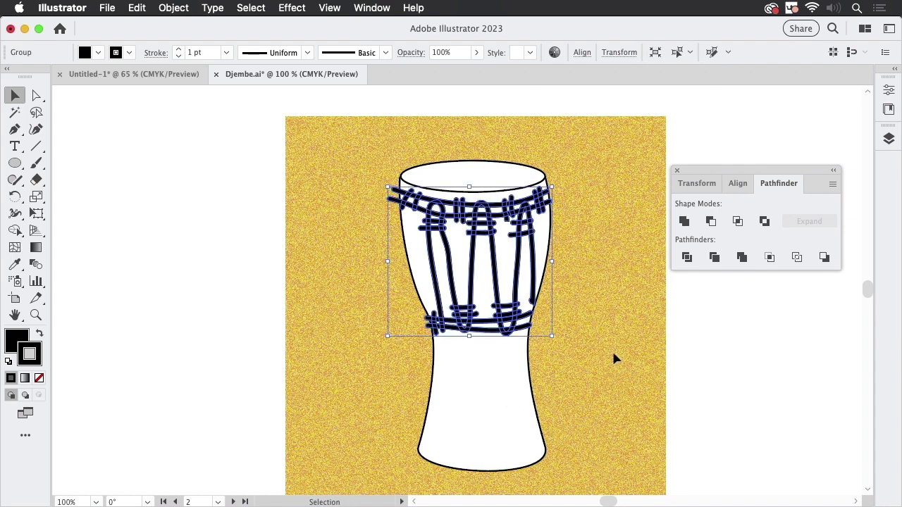
pyautogui.click(564, 317)
pyautogui.click(537, 281)
pyautogui.click(610, 273)
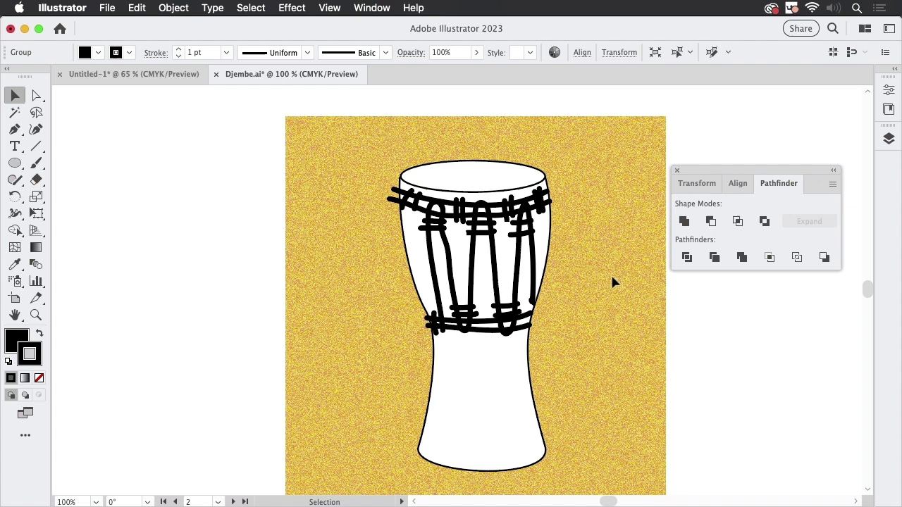
# Step: Group the drum body pieces, then bring up the options for the black lacing group
pyautogui.click(471, 181)
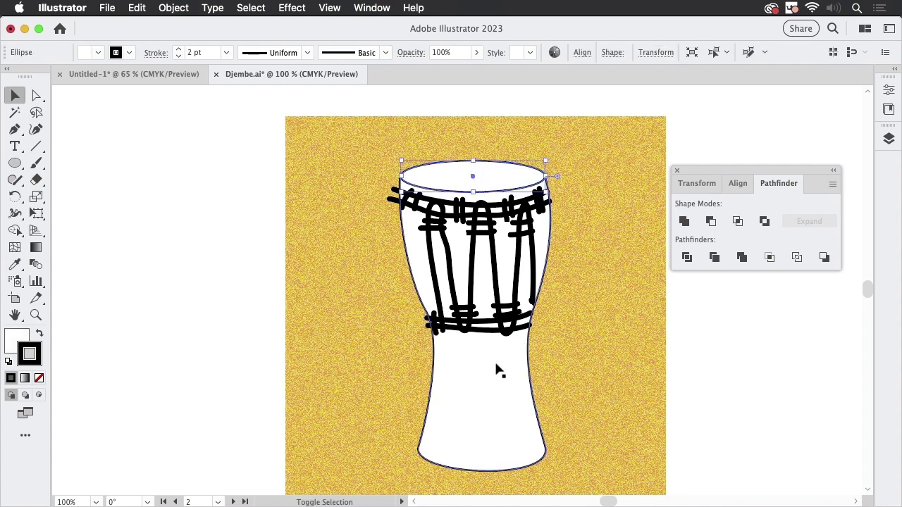
pyautogui.press('super+shift+bracketright')
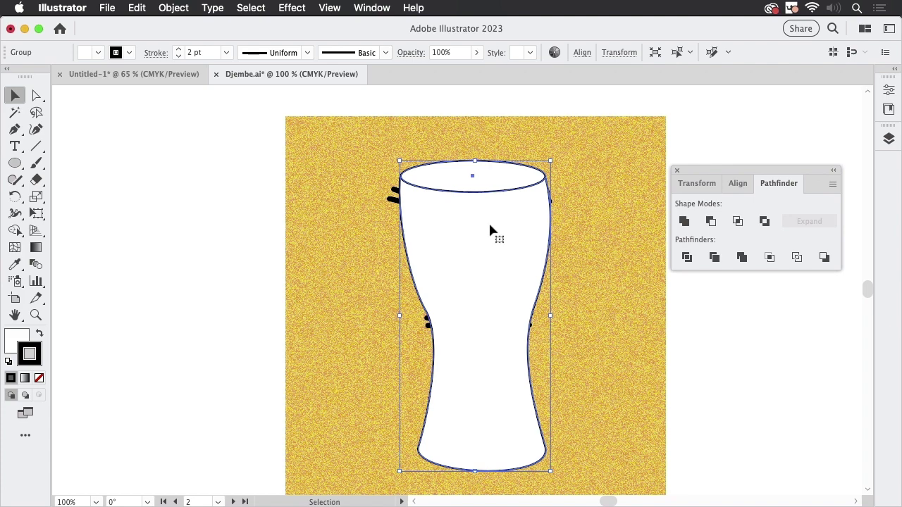
pyautogui.click(392, 202)
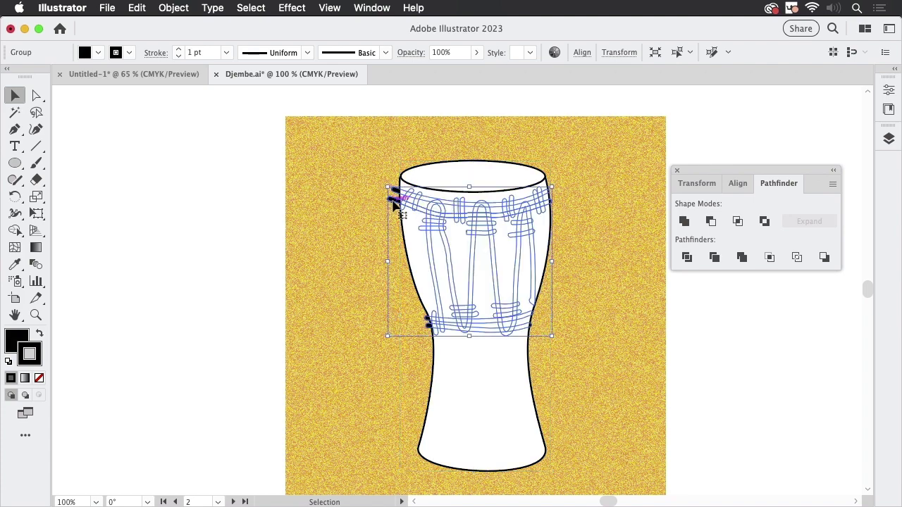
pyautogui.rightClick(393, 202)
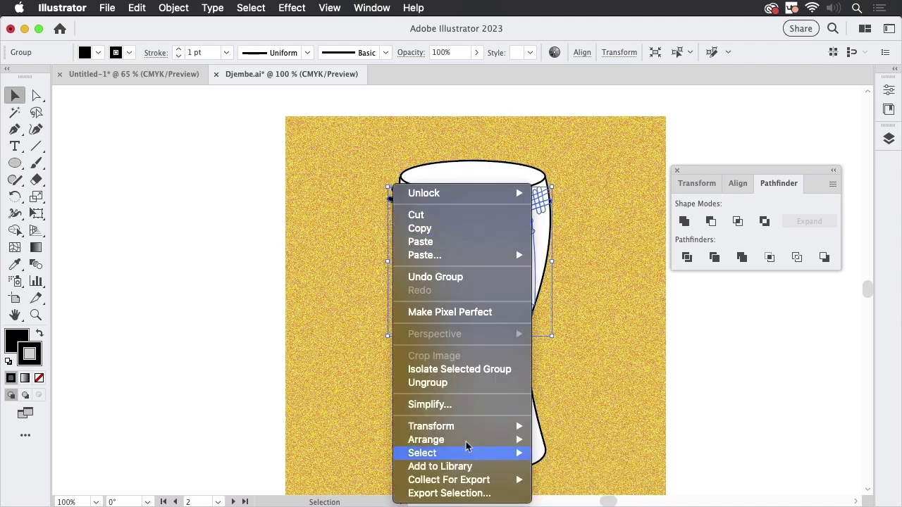
# Step: Bring the lacing in front and select it together with the whole drum body
pyautogui.moveTo(469, 441)
pyautogui.click(557, 431)
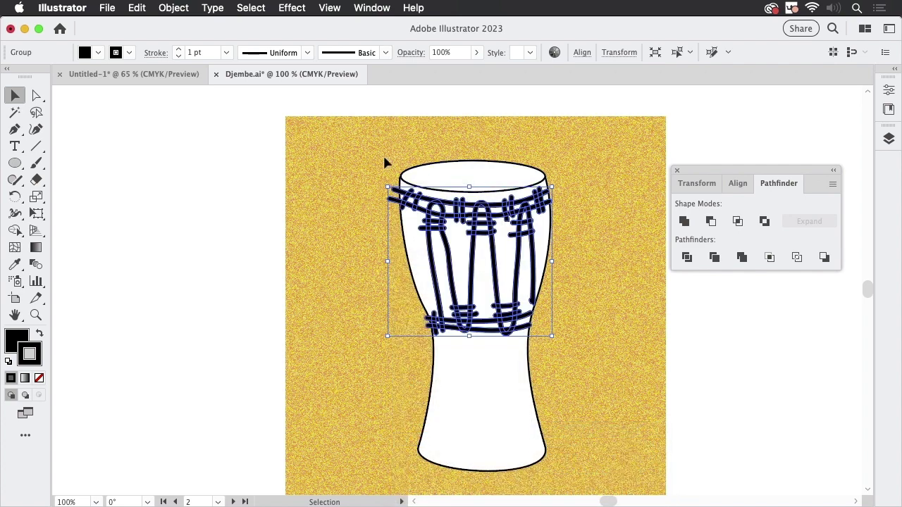
pyautogui.moveTo(591, 370); pyautogui.dragTo(525, 303)
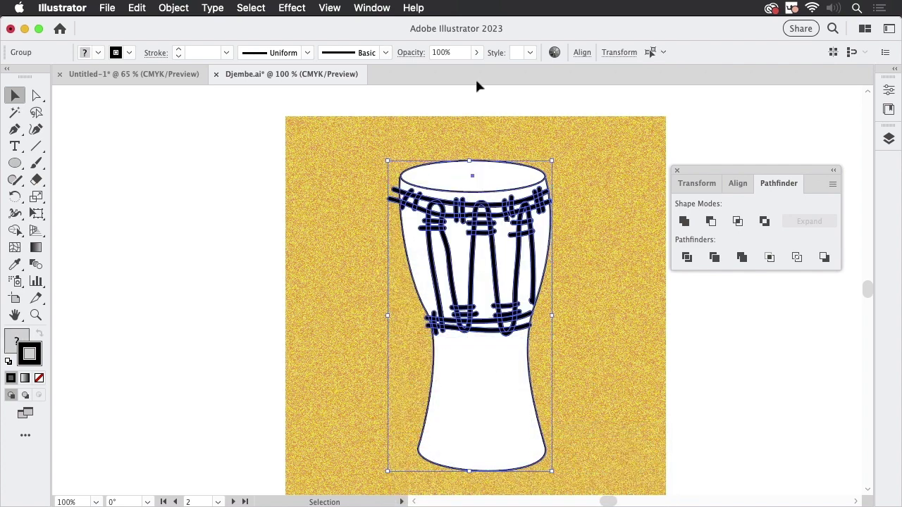
# Step: Make an opacity mask from the drum with Clip unchecked in Transparency, then deselect
pyautogui.click(371, 8)
pyautogui.moveTo(447, 488)
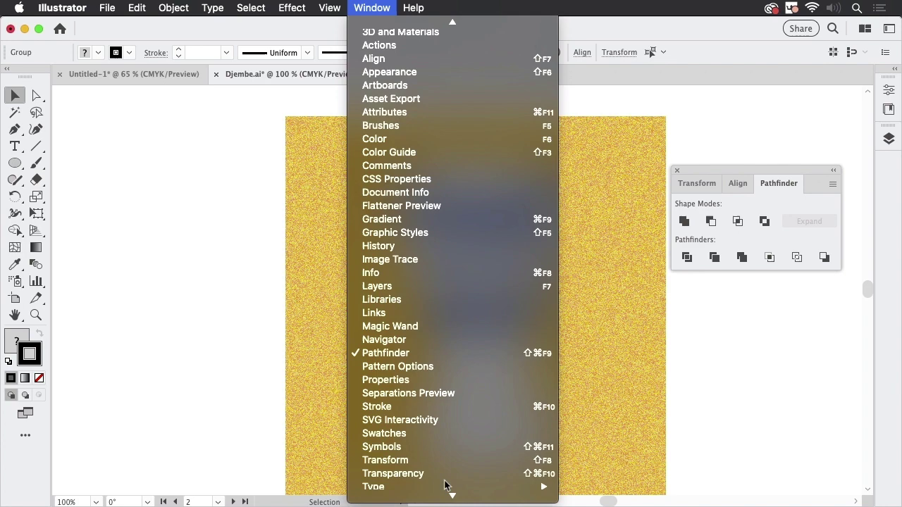
pyautogui.click(431, 459)
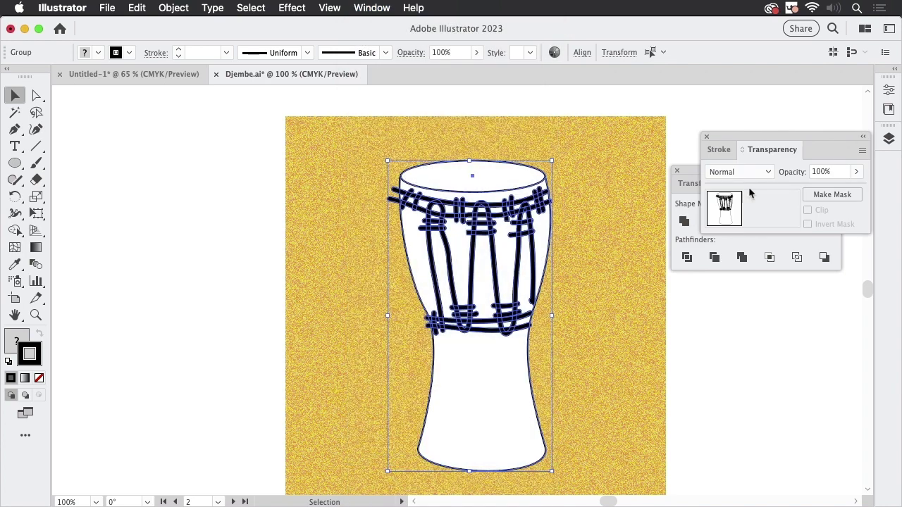
pyautogui.click(826, 196)
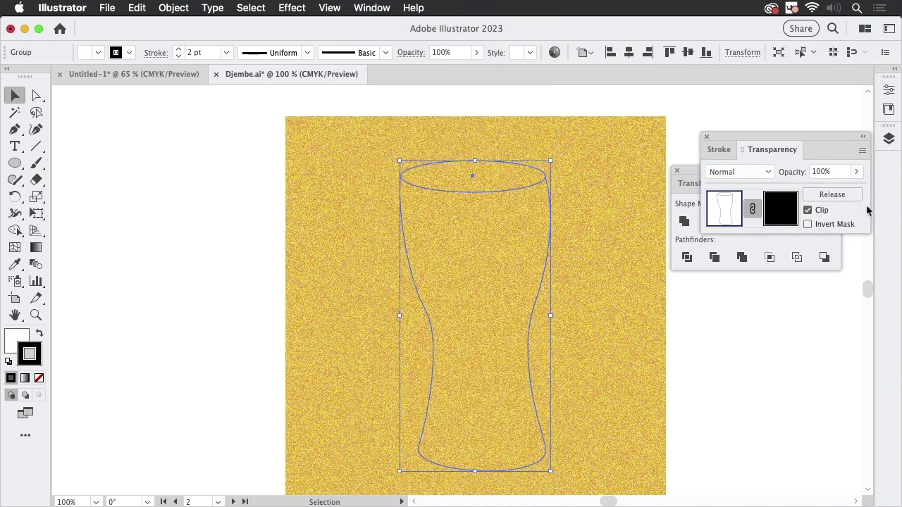
pyautogui.click(807, 210)
pyautogui.click(736, 355)
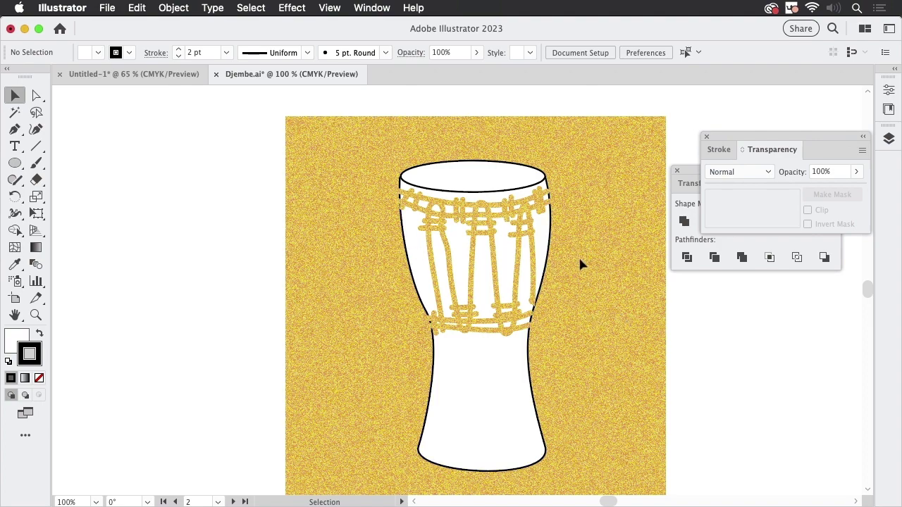
# Step: Move the Transparency panel up-left and the Pathfinder panel toward the centre beside the drum
pyautogui.scroll(5, 533, 212)
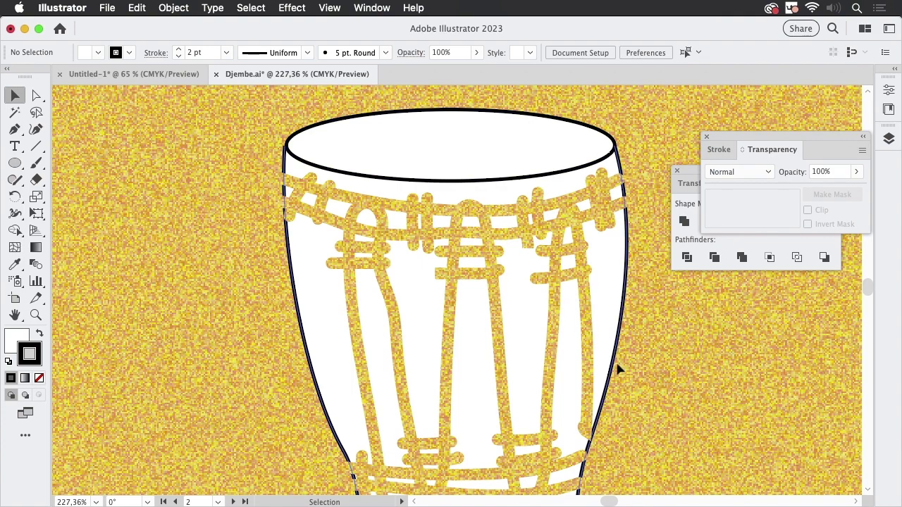
pyautogui.scroll(-3, 519, 336)
pyautogui.scroll(-4, 483, 302)
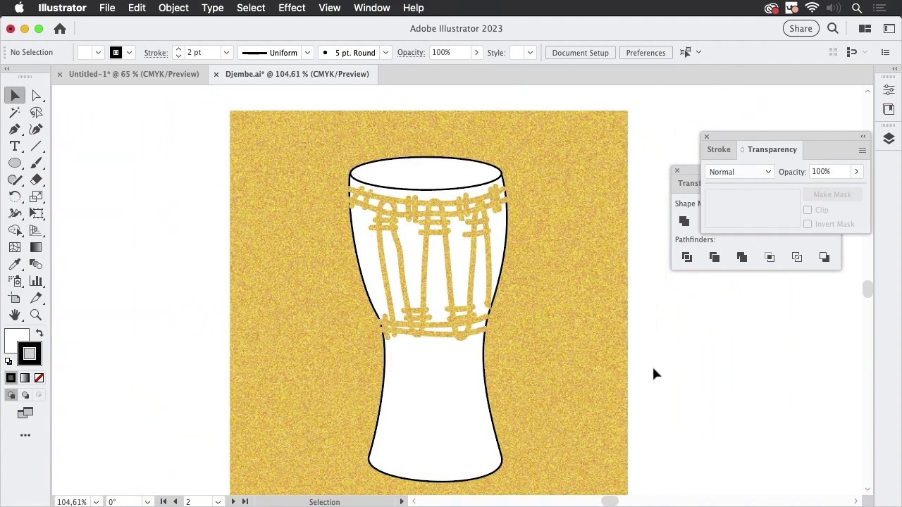
pyautogui.moveTo(748, 135); pyautogui.dragTo(531, 93)
pyautogui.moveTo(717, 168); pyautogui.dragTo(559, 232)
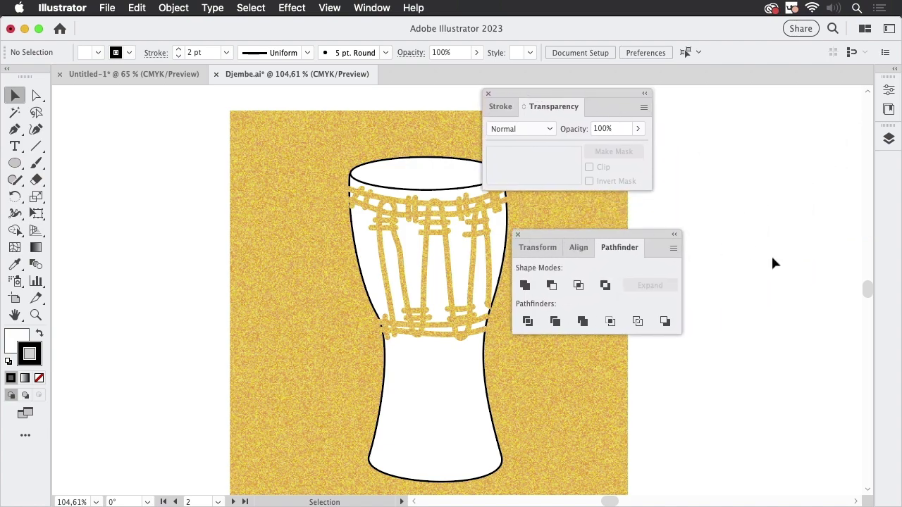
pyautogui.press('space')
pyautogui.moveTo(789, 389); pyautogui.dragTo(18, 380)
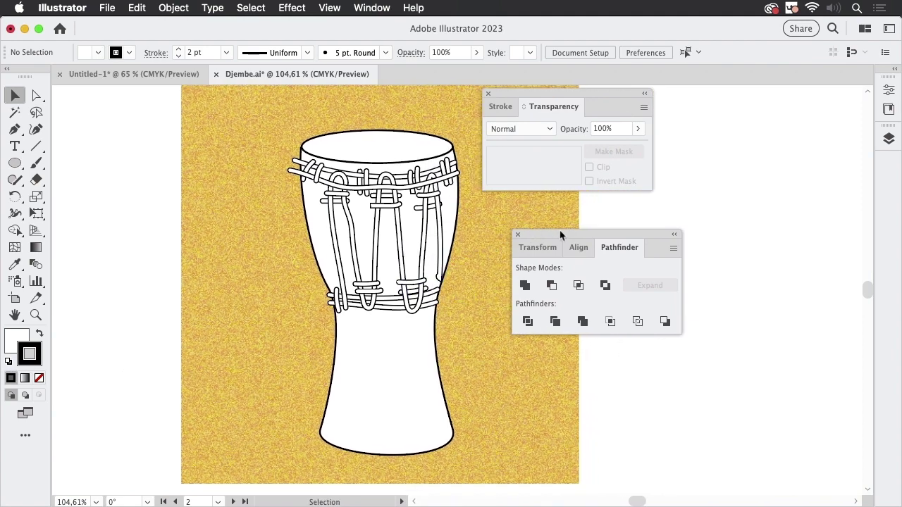
pyautogui.moveTo(562, 234); pyautogui.dragTo(721, 154)
pyautogui.moveTo(612, 100); pyautogui.dragTo(733, 90)
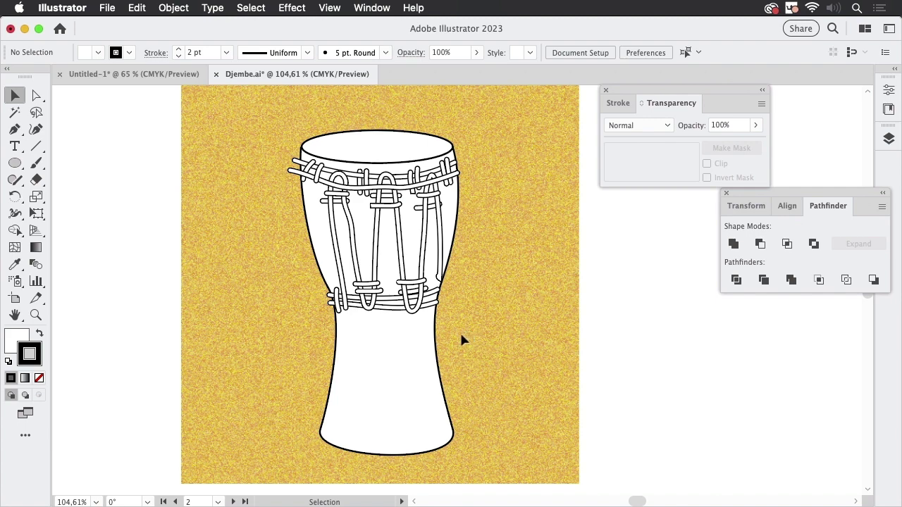
pyautogui.moveTo(498, 319); pyautogui.dragTo(535, 318)
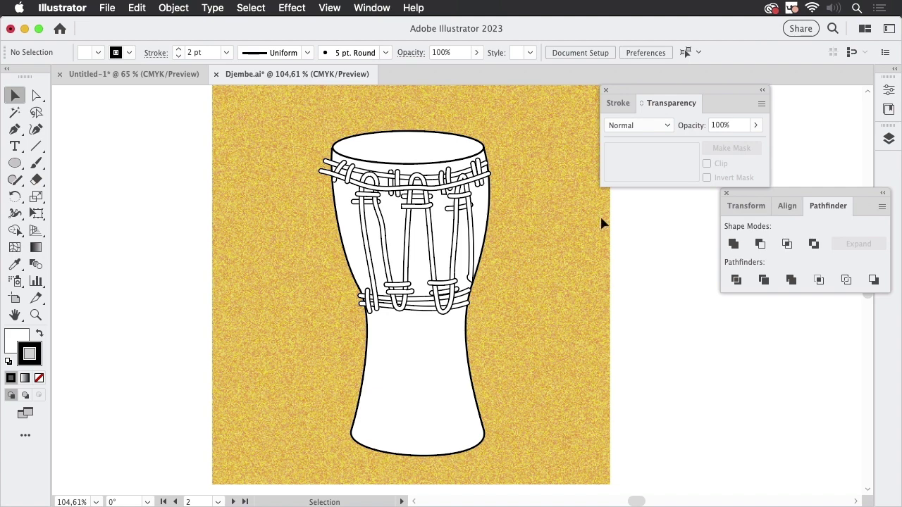
# Step: Isolate the drum group and direct-select its top ellipse as a fill sample
pyautogui.click(482, 188)
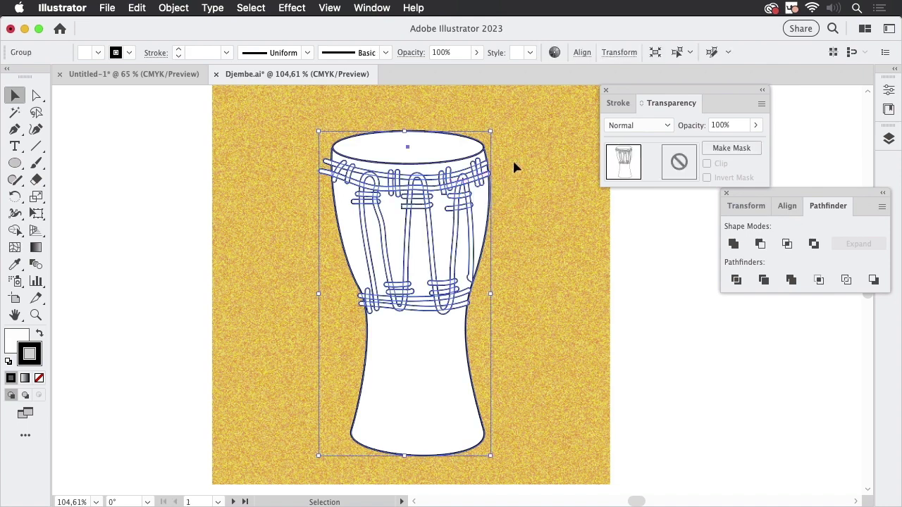
pyautogui.doubleClick(437, 296)
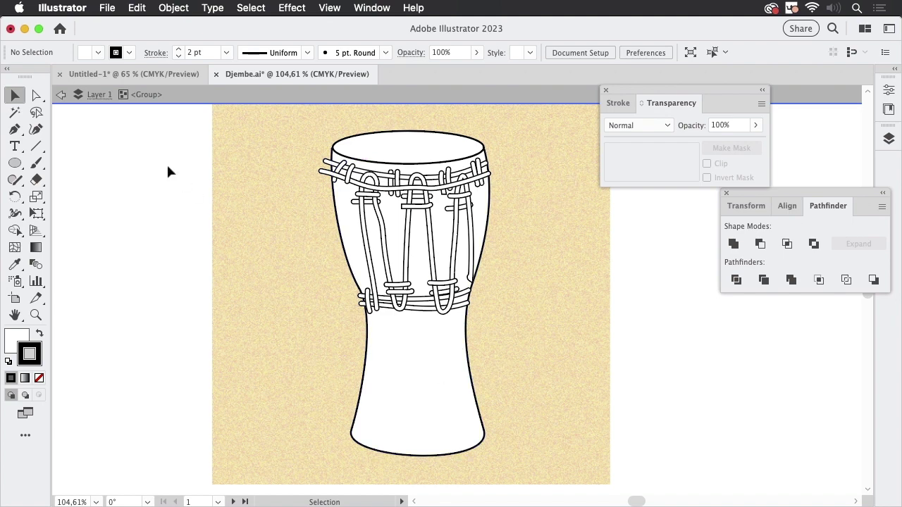
pyautogui.click(39, 96)
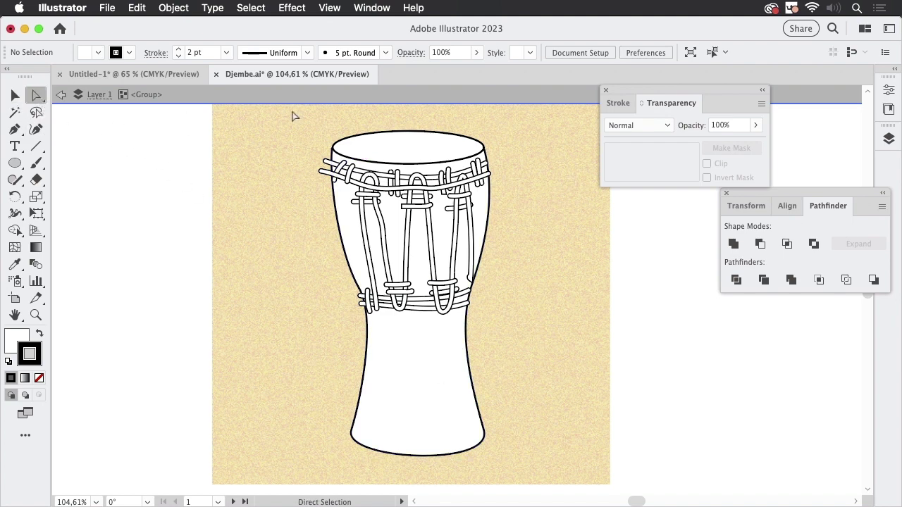
pyautogui.click(423, 151)
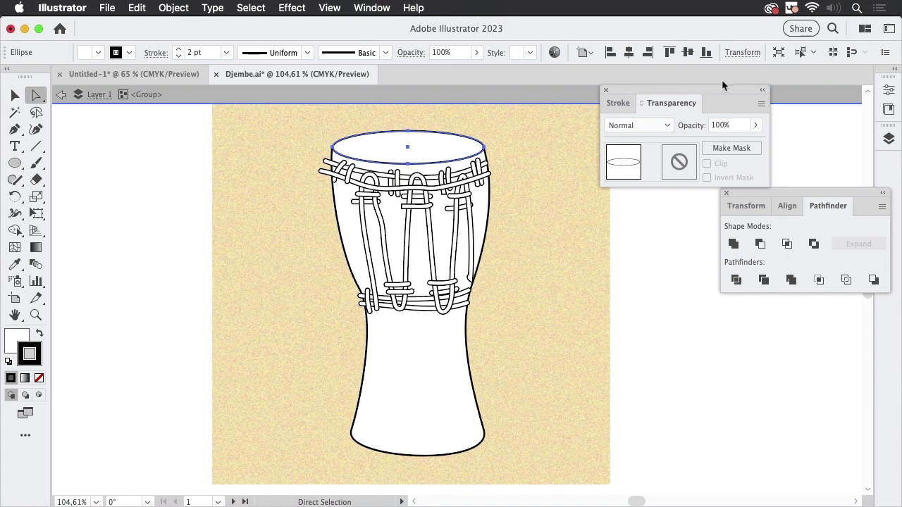
# Step: Select every path sharing the ellipse's white fill via Select > Same > Fill Color
pyautogui.click(255, 11)
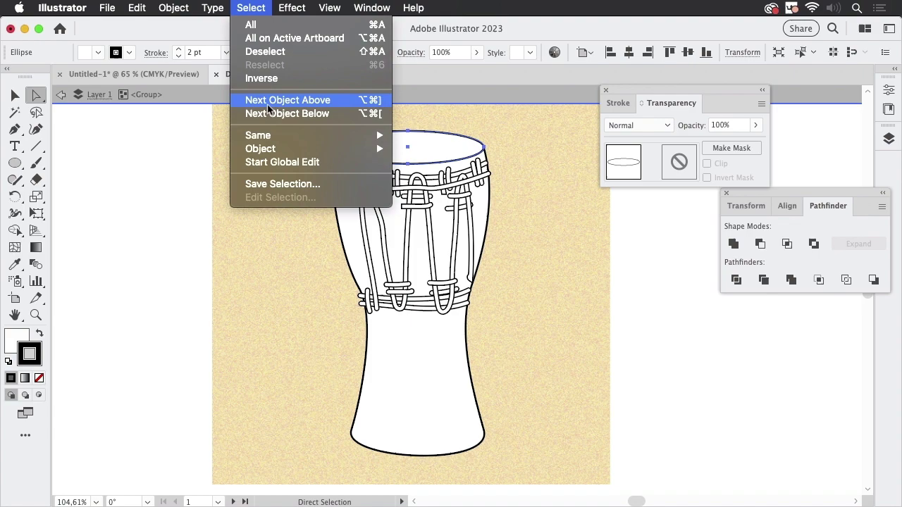
pyautogui.moveTo(285, 139)
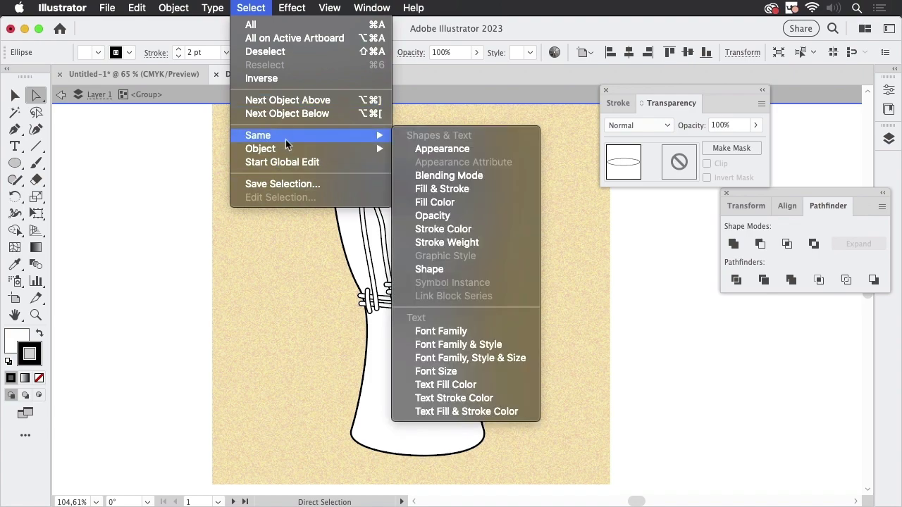
pyautogui.click(448, 202)
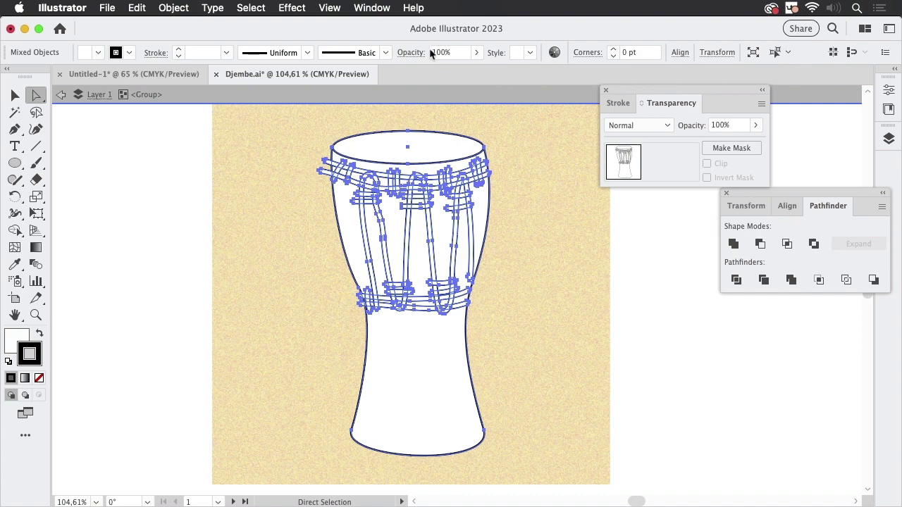
pyautogui.click(381, 10)
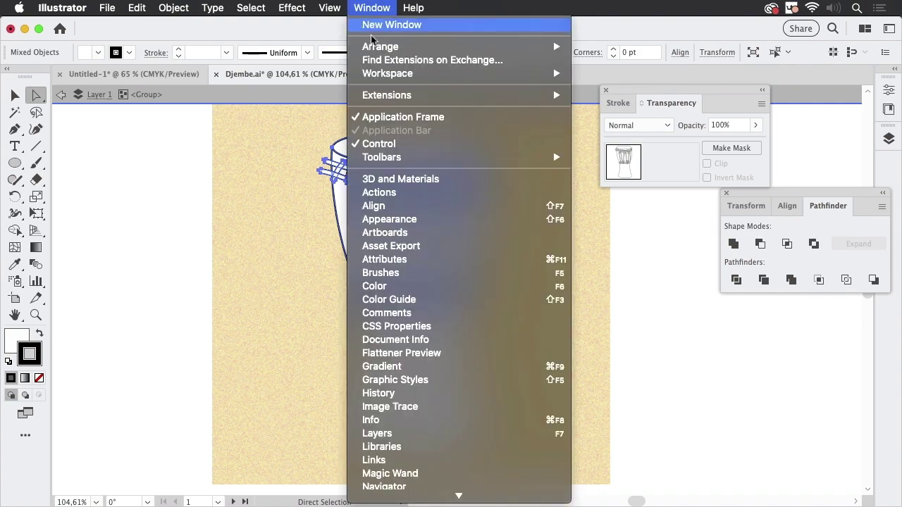
# Step: Set only the fill opacity of the selected drum paths to 0% in Appearance, then deselect
pyautogui.click(386, 220)
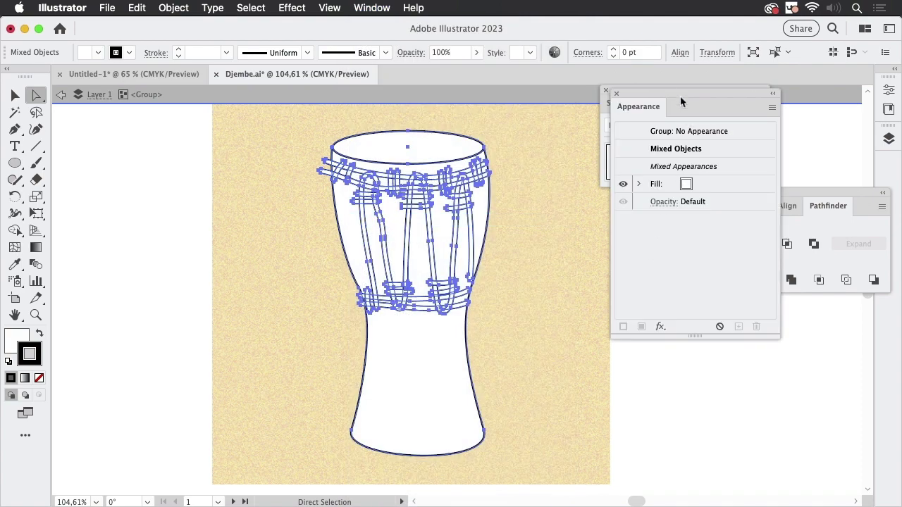
pyautogui.moveTo(679, 101); pyautogui.dragTo(564, 226)
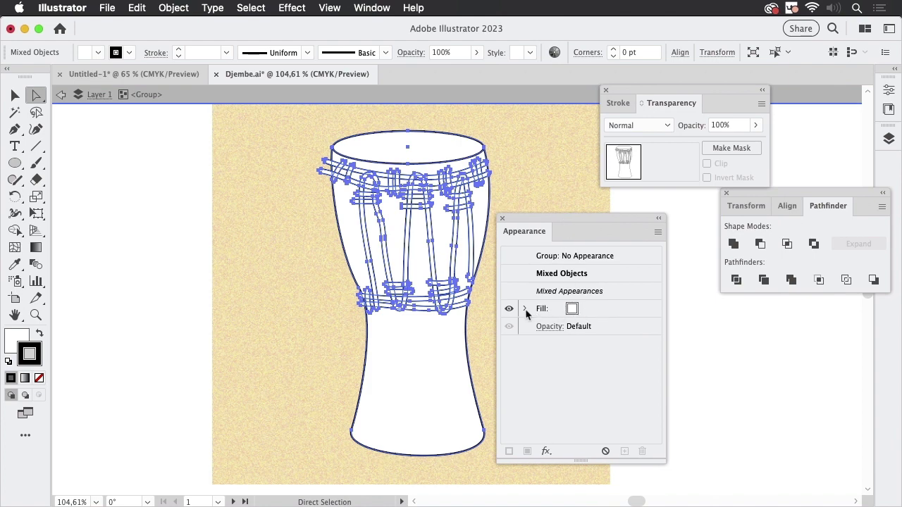
pyautogui.click(524, 309)
pyautogui.click(605, 309)
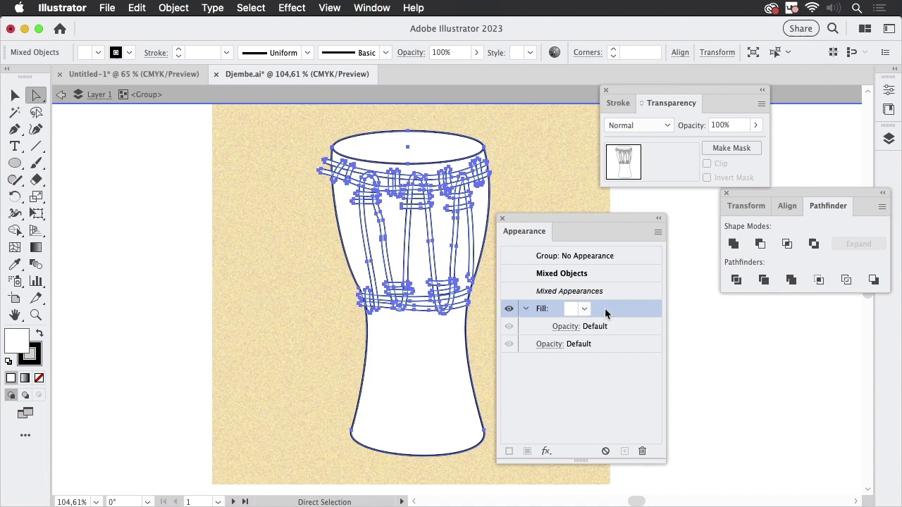
pyautogui.click(568, 327)
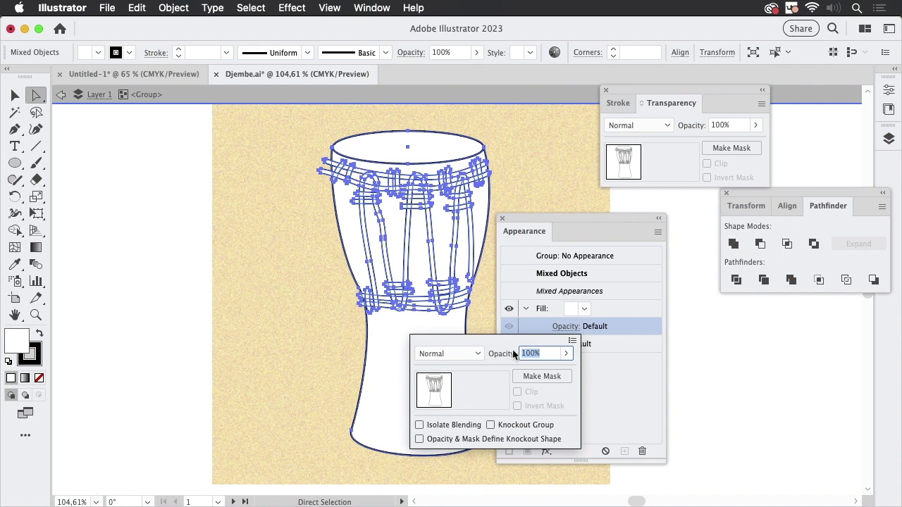
pyautogui.write('0')
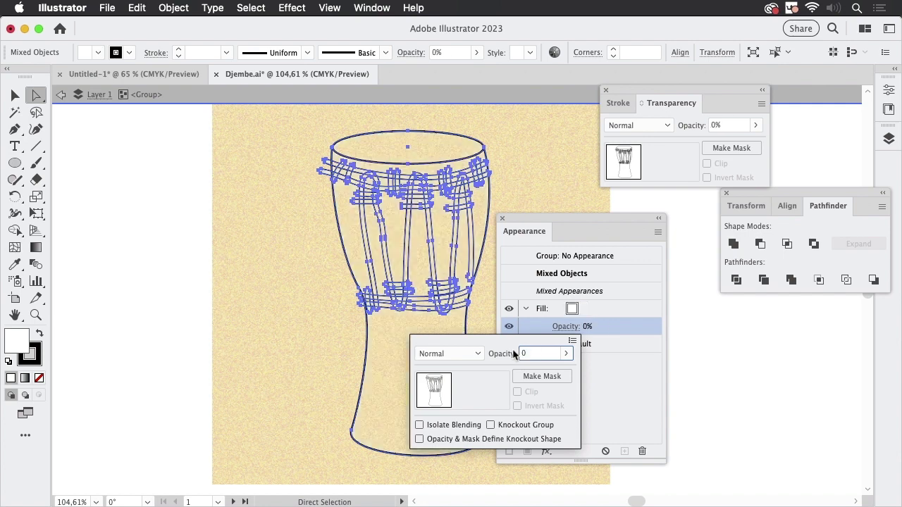
pyautogui.click(629, 328)
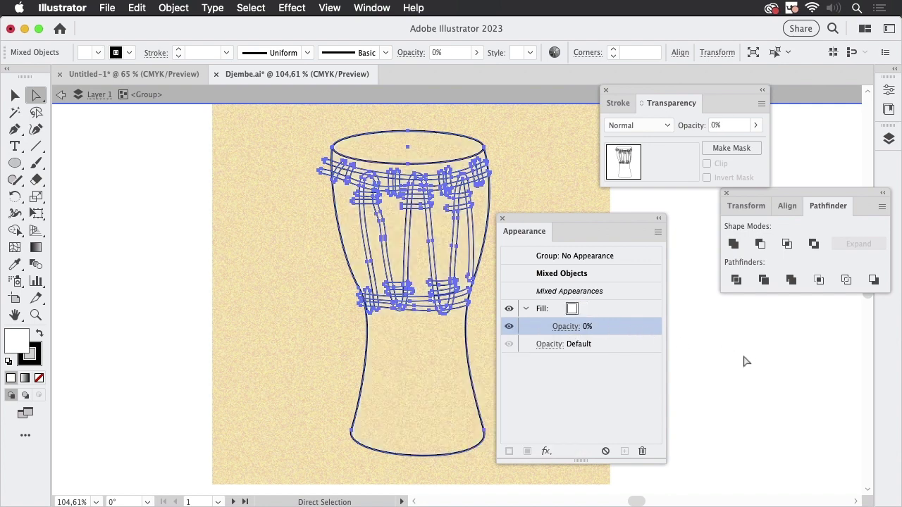
pyautogui.click(745, 361)
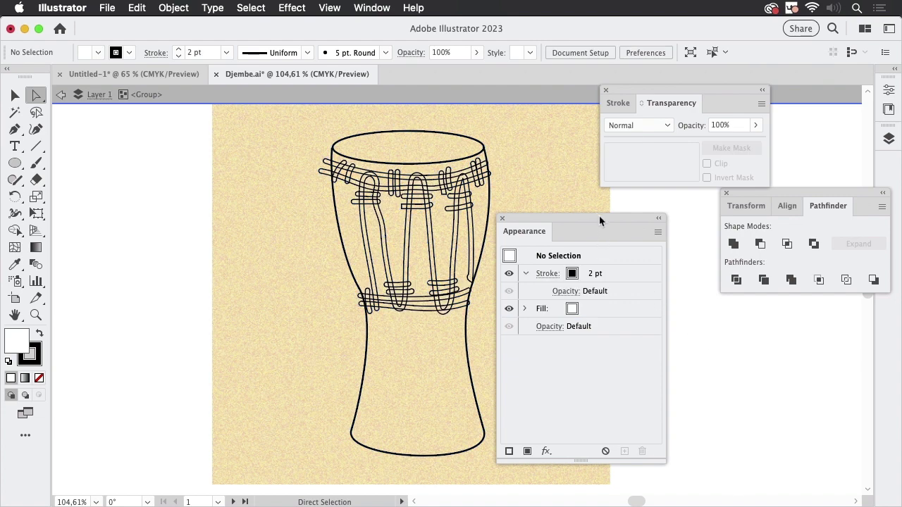
# Step: Return to the Selection tool, exit isolation, and select the whole drum group
pyautogui.moveTo(599, 221); pyautogui.dragTo(646, 224)
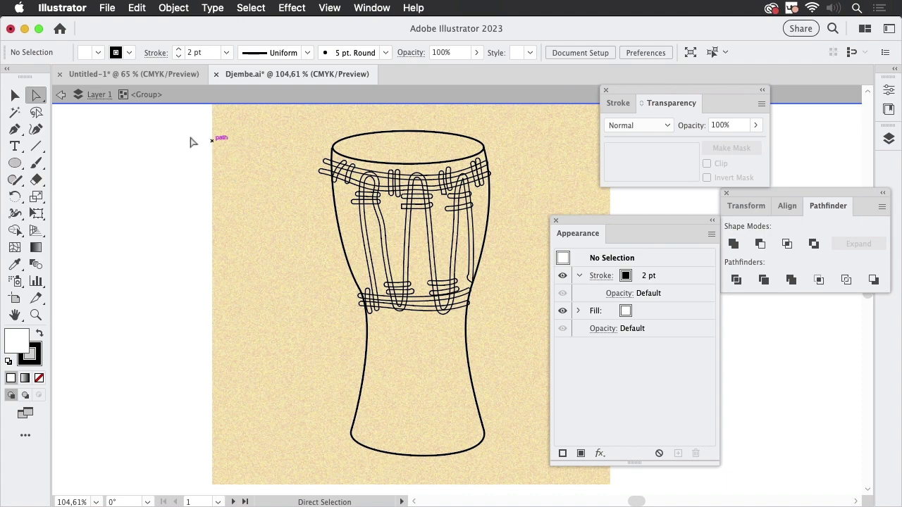
pyautogui.click(16, 100)
pyautogui.click(17, 101)
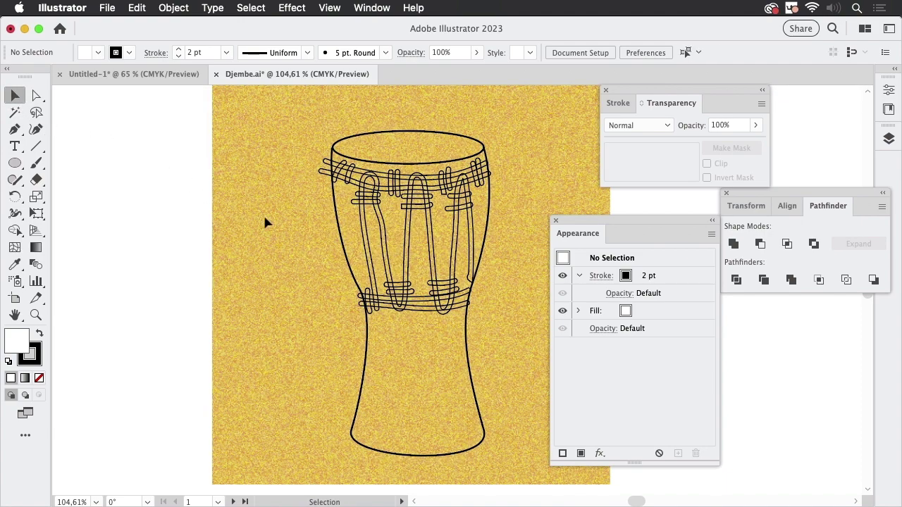
pyautogui.click(436, 145)
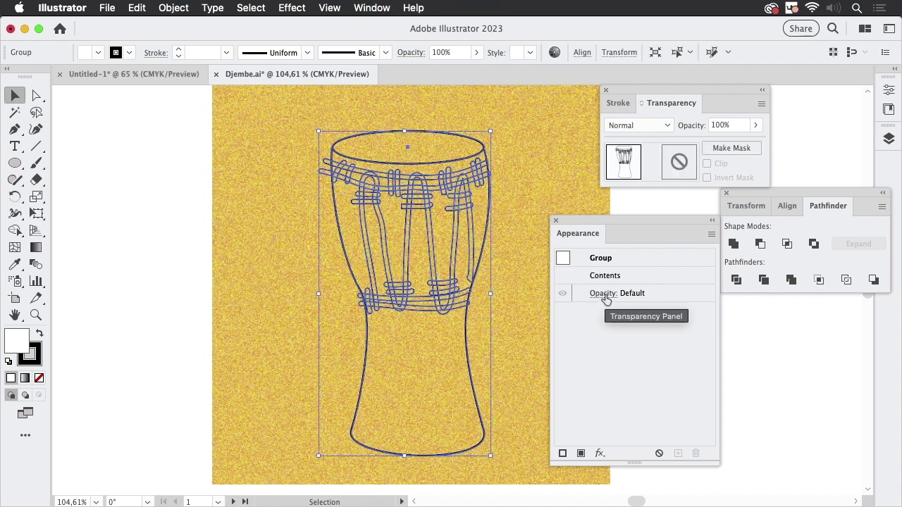
# Step: Enable Knockout Group in the drum group's opacity settings, then deselect to check
pyautogui.moveTo(599, 227); pyautogui.dragTo(552, 212)
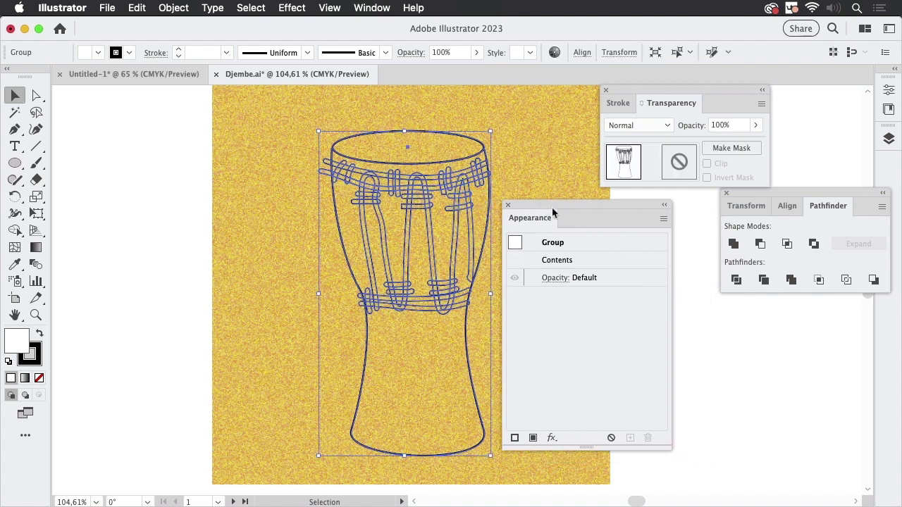
pyautogui.click(555, 277)
pyautogui.click(482, 377)
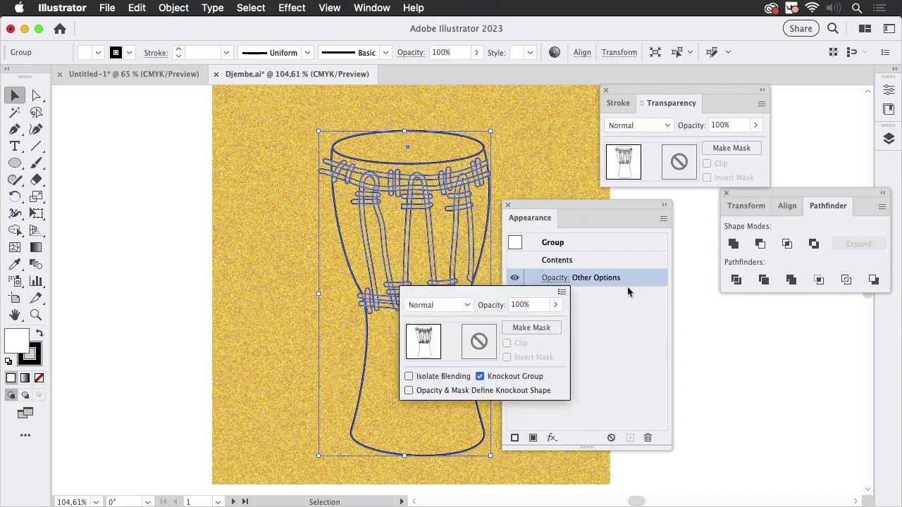
pyautogui.moveTo(600, 209); pyautogui.dragTo(700, 317)
pyautogui.click(650, 267)
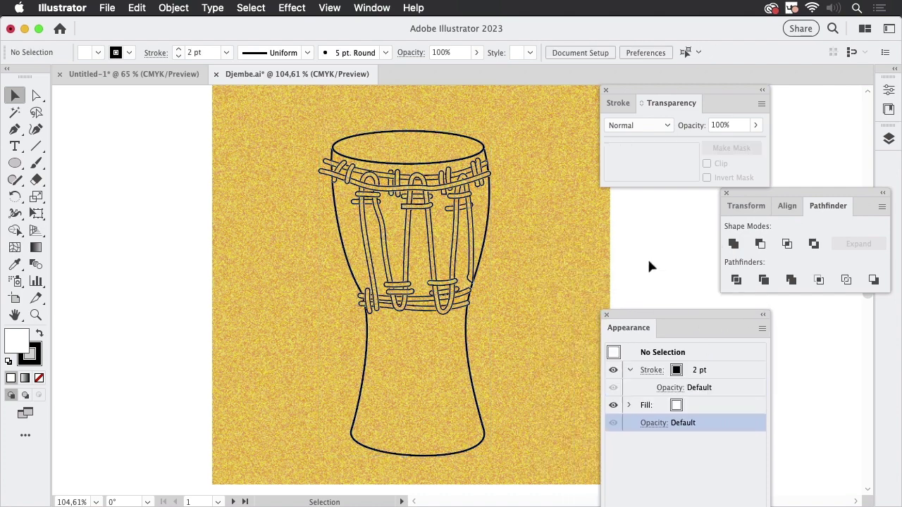